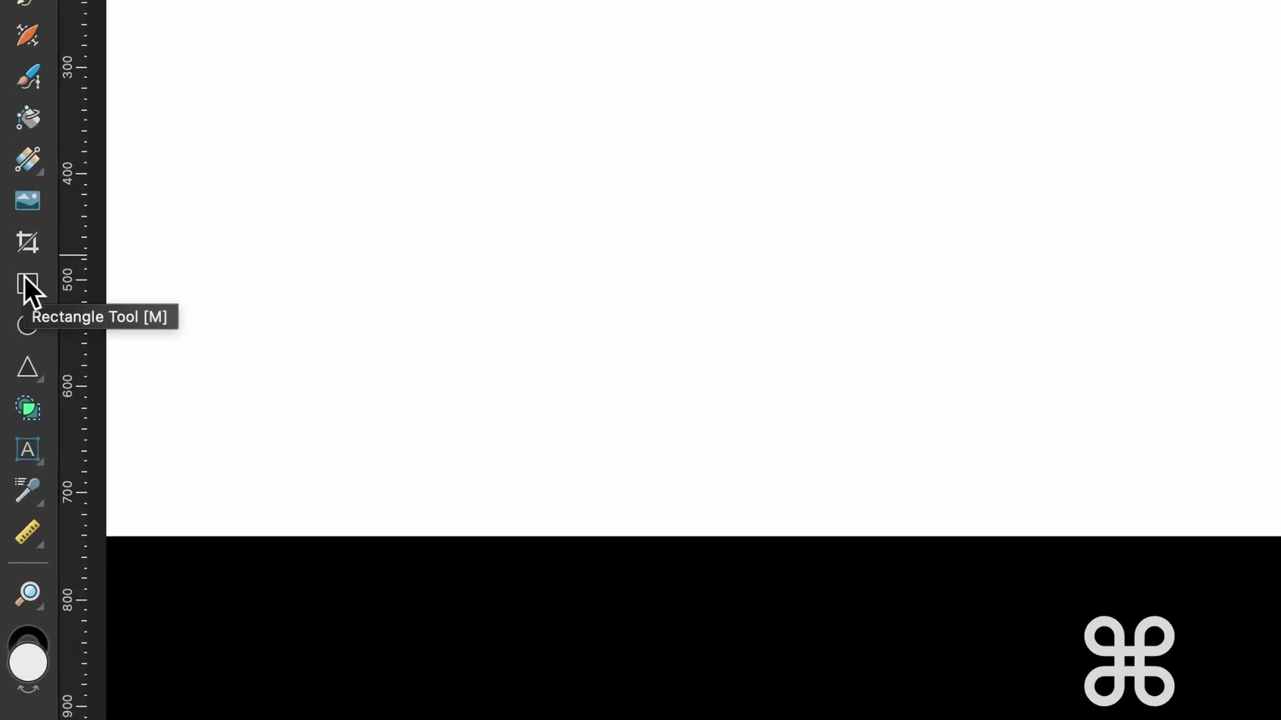
# Draw a roughly 281 × 268 px rectangle near the canvas top-left and fill it orange (FF9600)
pyautogui.click(27, 284)
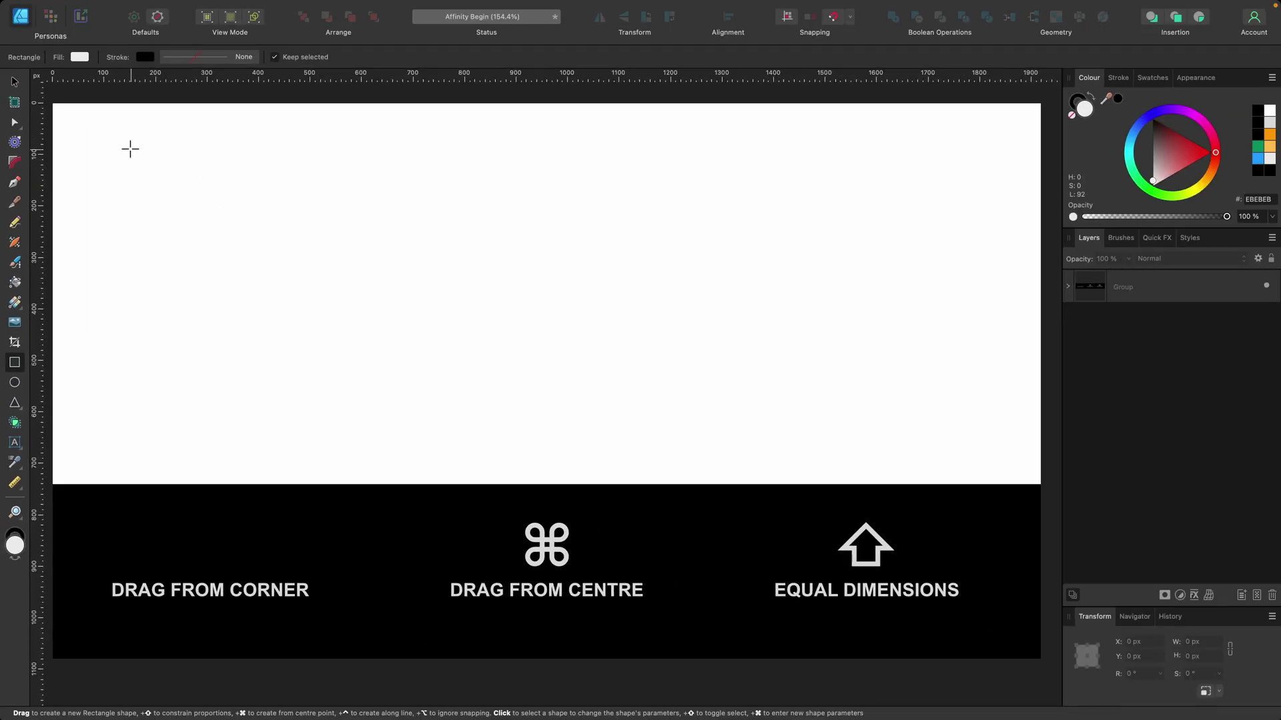
pyautogui.moveTo(130, 149); pyautogui.dragTo(274, 286)
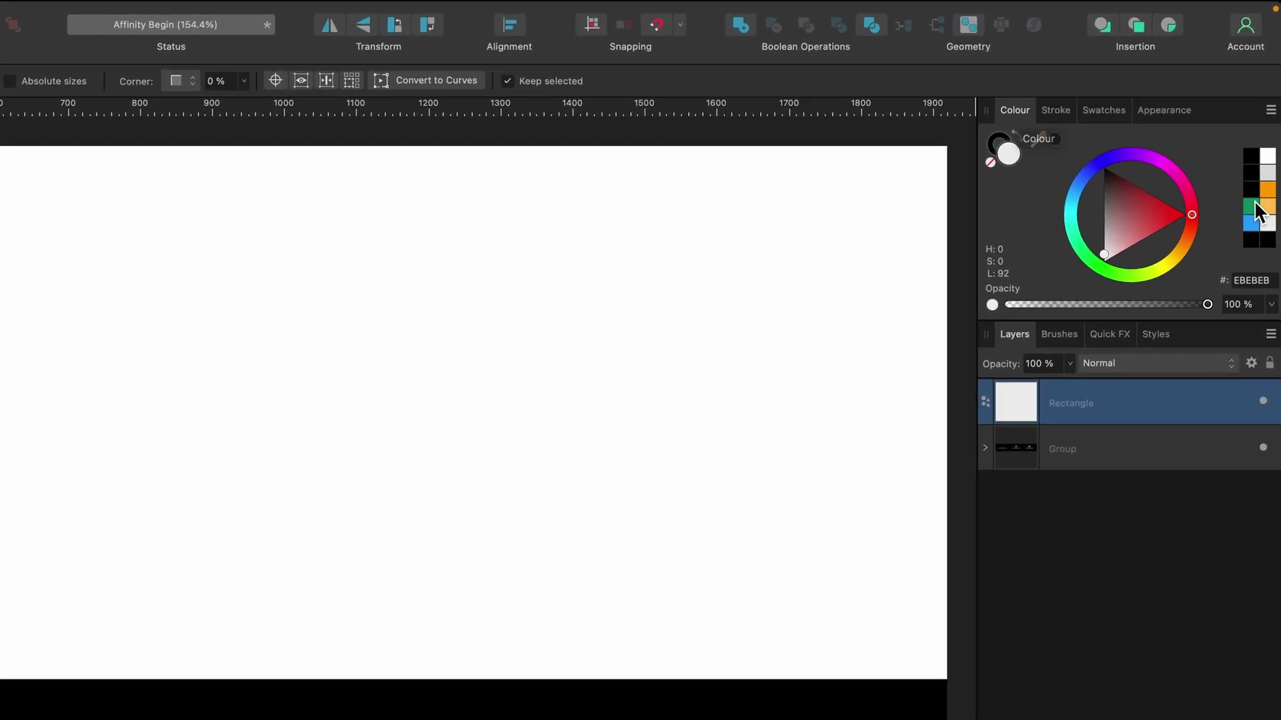
pyautogui.click(1268, 191)
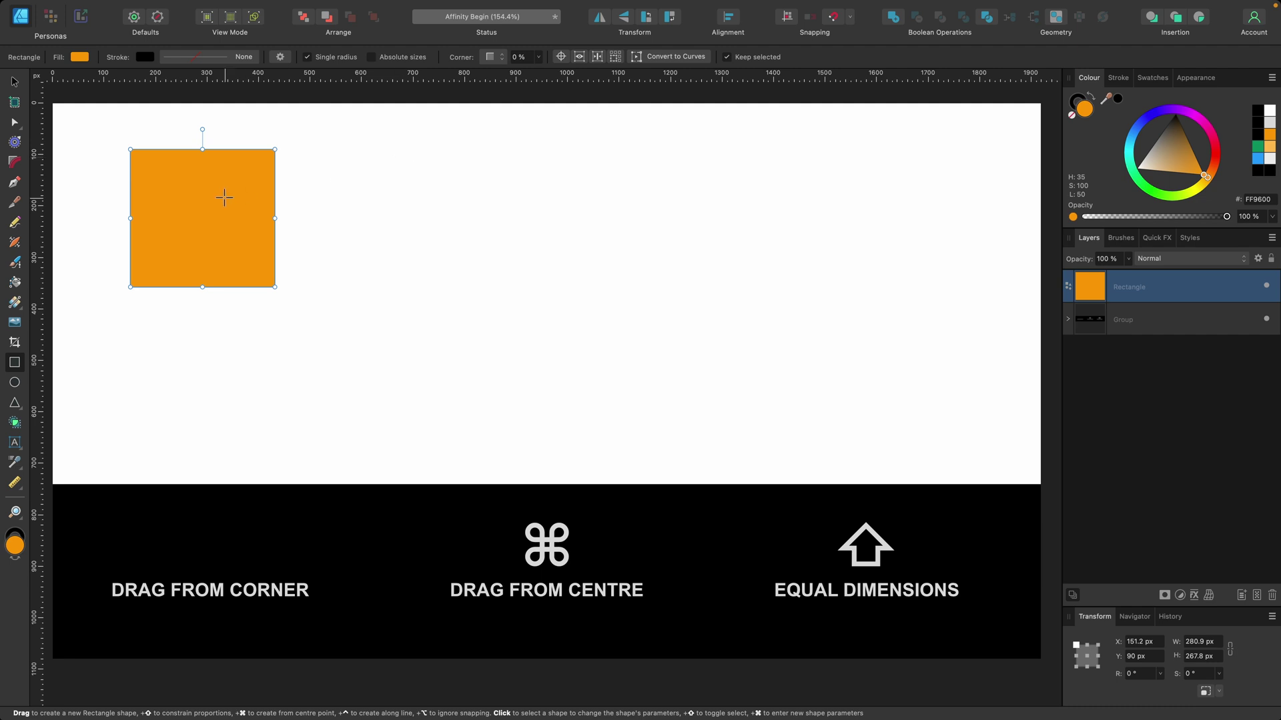
# Delete the orange rectangle, drag out a new one from its corner, then delete it too
pyautogui.press('BackSpace')
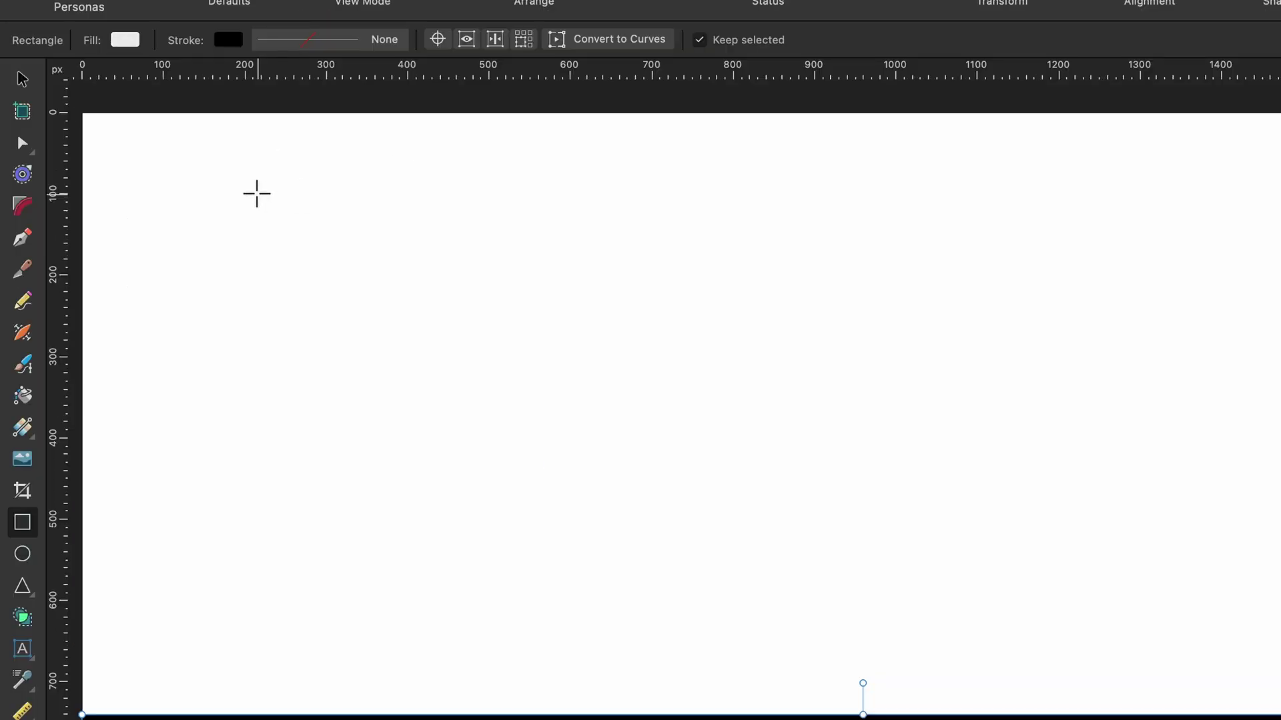
pyautogui.moveTo(167, 155); pyautogui.dragTo(227, 192)
pyautogui.moveTo(353, 253); pyautogui.dragTo(642, 539)
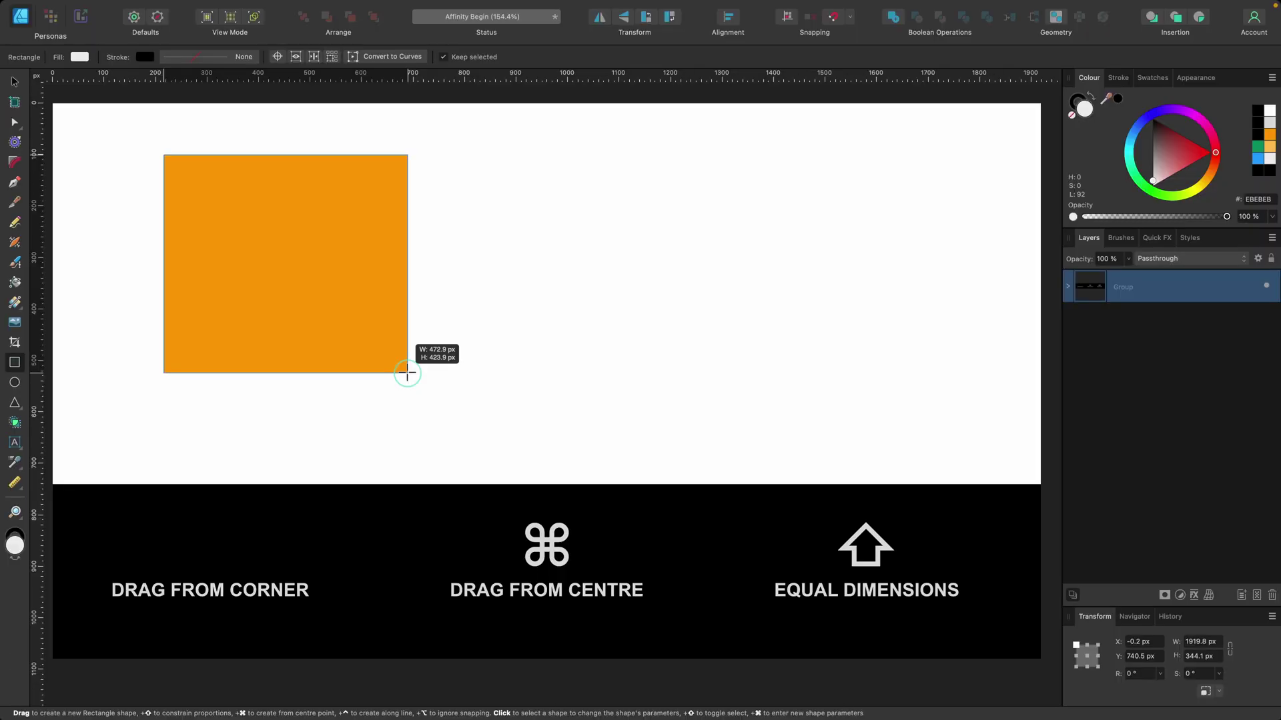
pyautogui.moveTo(407, 374)
pyautogui.mouseDown()
pyautogui.moveTo(390, 367)
pyautogui.moveTo(334, 477)
pyautogui.moveTo(292, 301)
pyautogui.moveTo(286, 371)
pyautogui.moveTo(389, 337)
pyautogui.moveTo(346, 366)
pyautogui.moveTo(475, 259)
pyautogui.moveTo(578, 222)
pyautogui.moveTo(727, 238)
pyautogui.moveTo(472, 274)
pyautogui.moveTo(341, 269)
pyautogui.moveTo(356, 364)
pyautogui.moveTo(253, 260)
pyautogui.moveTo(401, 415)
pyautogui.moveTo(58, 158)
pyautogui.moveTo(333, 312)
pyautogui.mouseUp()
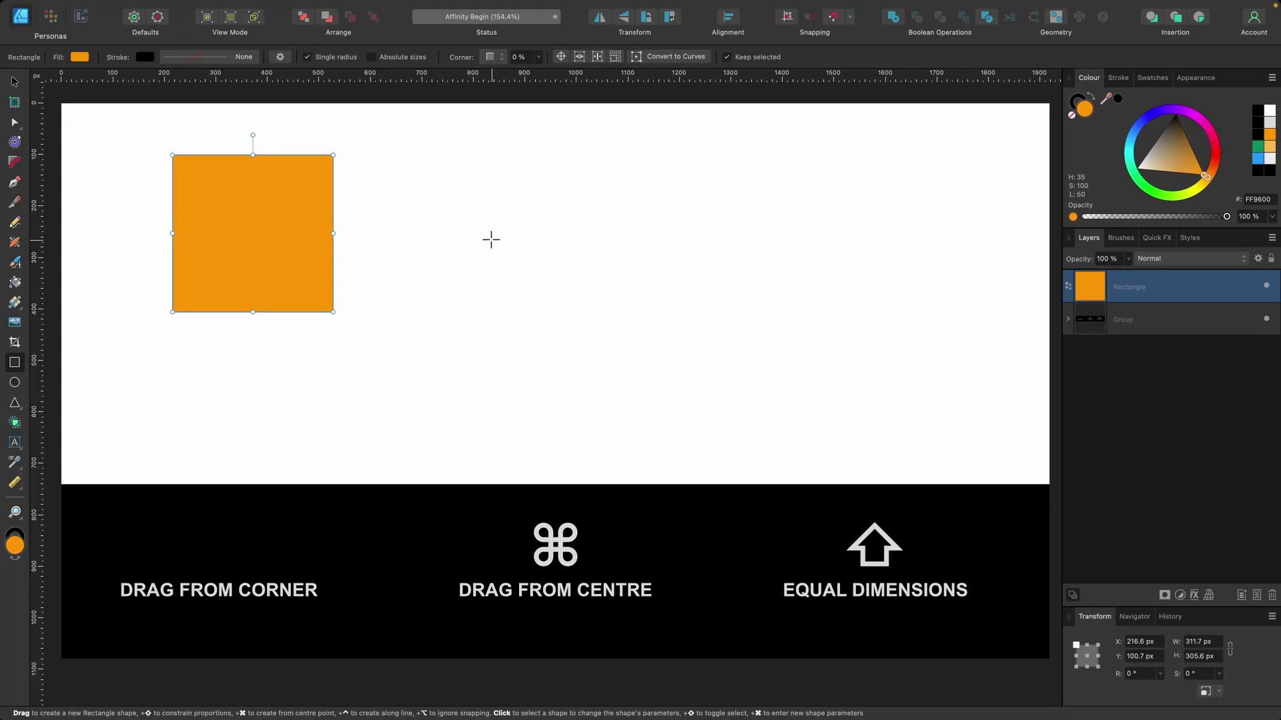
pyautogui.press('BackSpace')
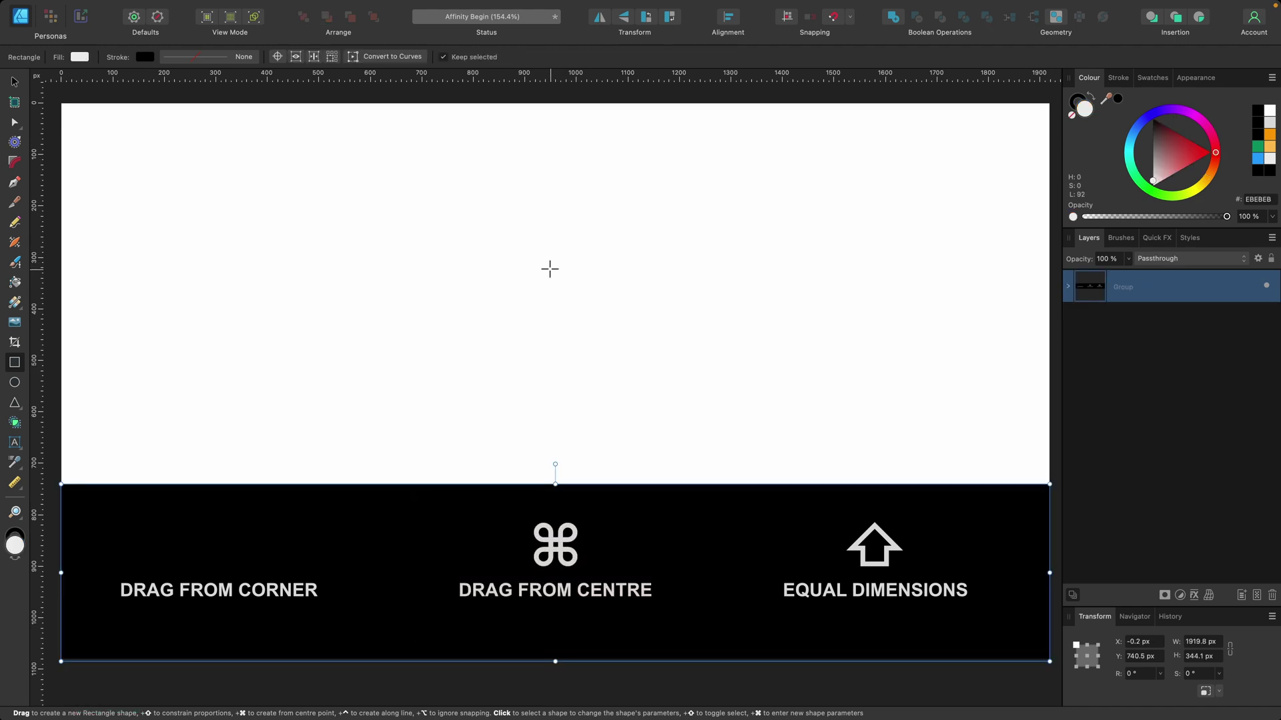
pyautogui.moveTo(550, 269); pyautogui.dragTo(598, 406)
pyautogui.press('super')
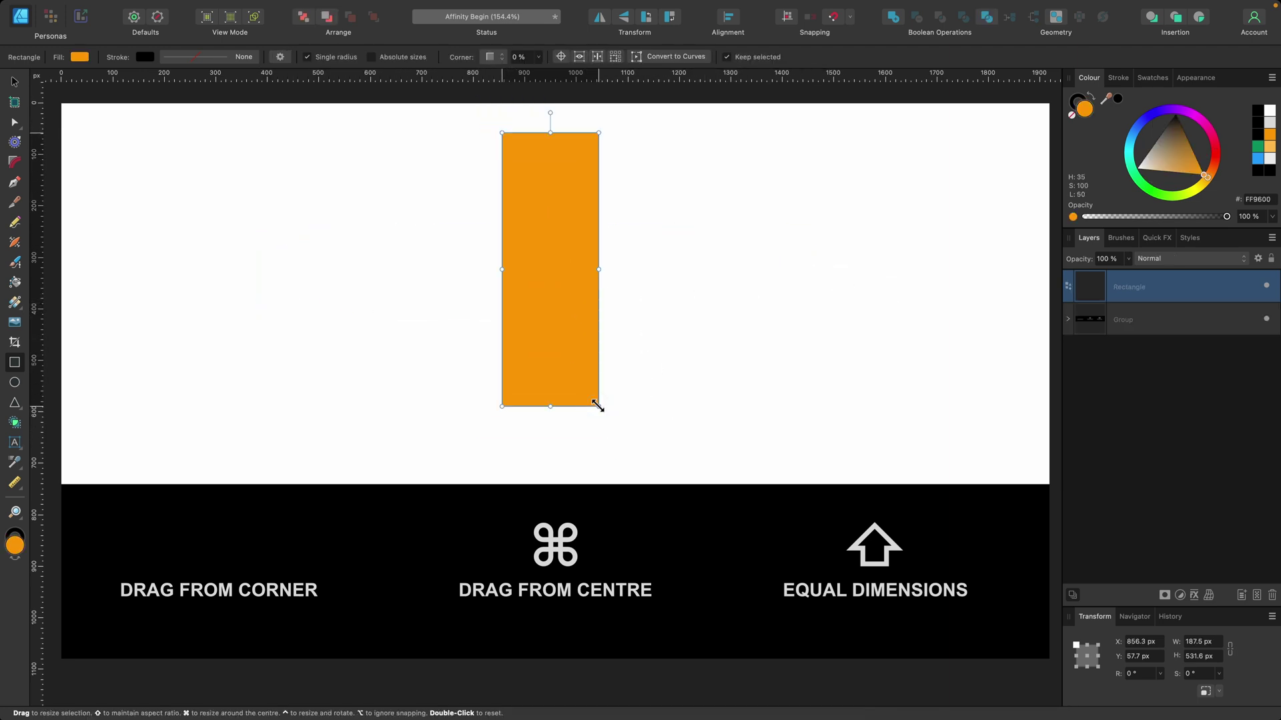
pyautogui.press('BackSpace')
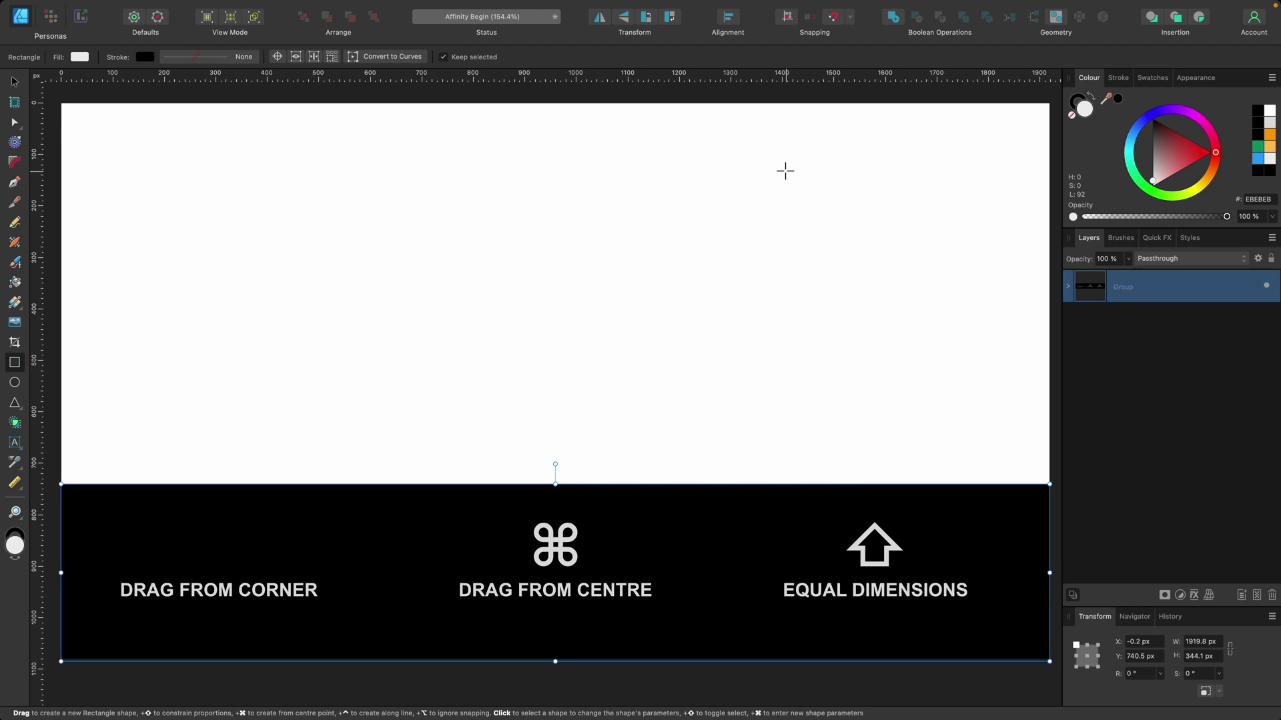
pyautogui.moveTo(785, 171); pyautogui.dragTo(971, 365)
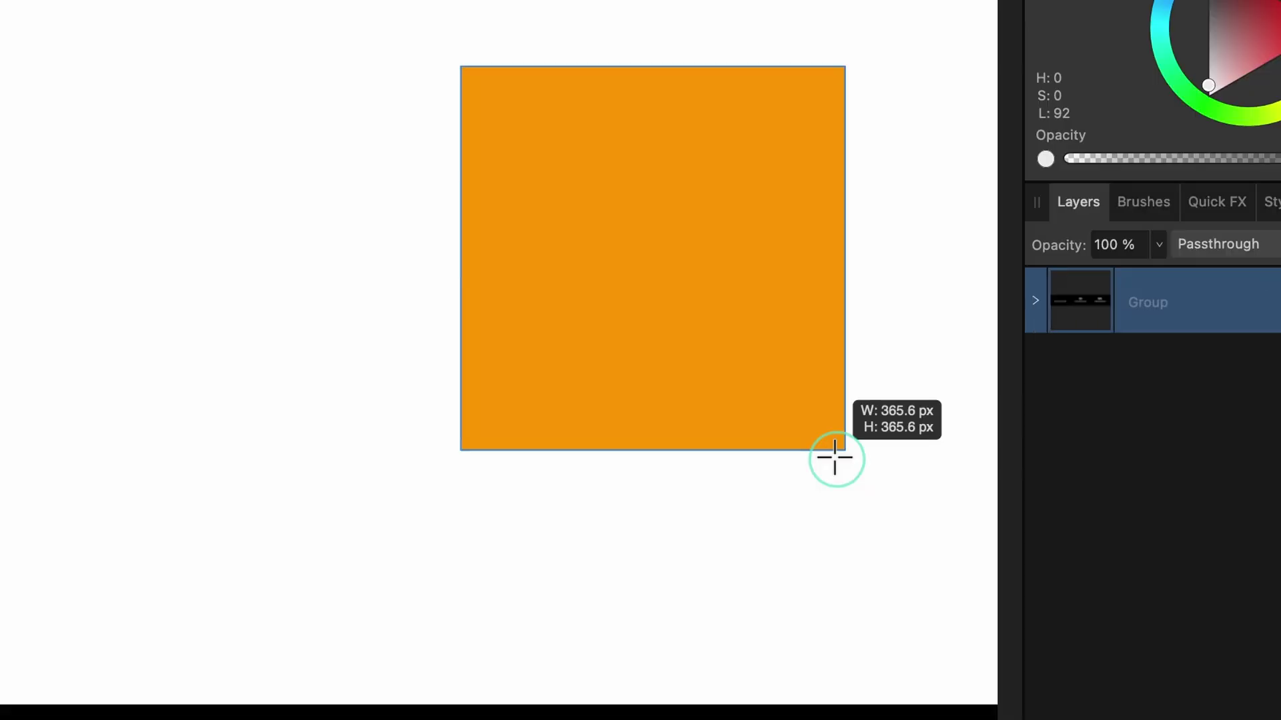
pyautogui.moveTo(834, 459); pyautogui.dragTo(836, 460)
pyautogui.press('BackSpace')
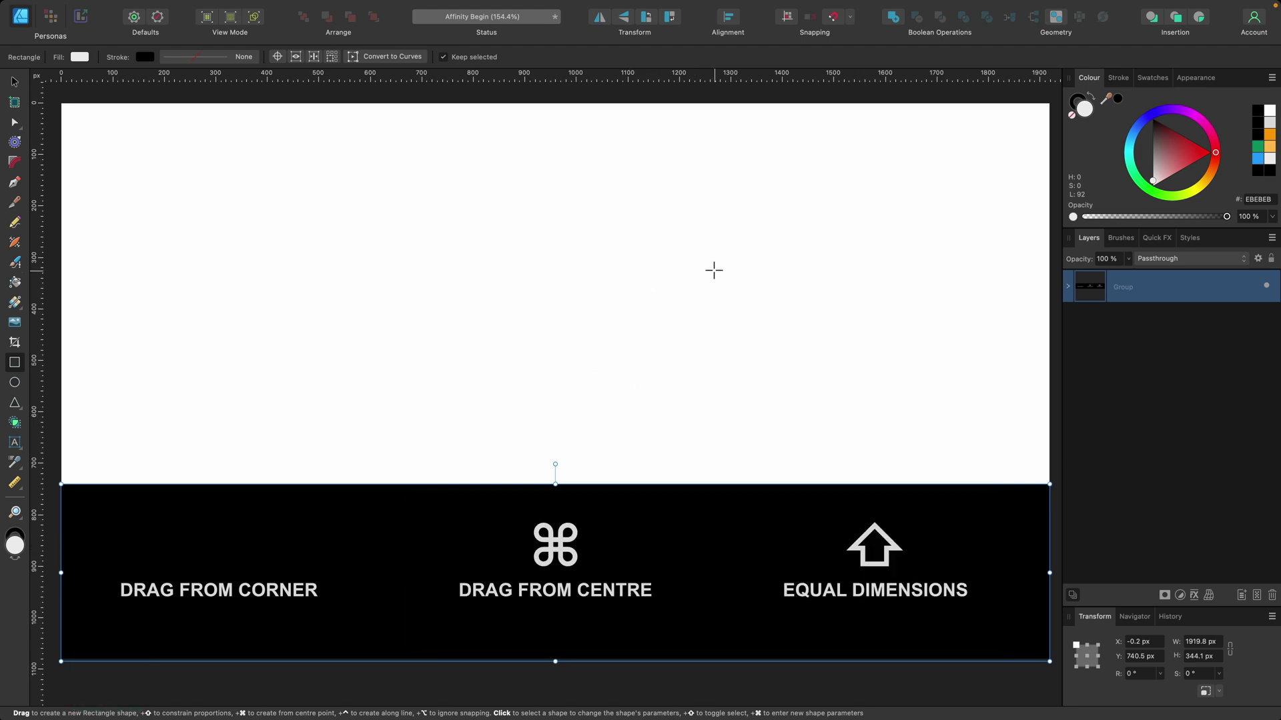
pyautogui.moveTo(714, 270); pyautogui.dragTo(856, 399)
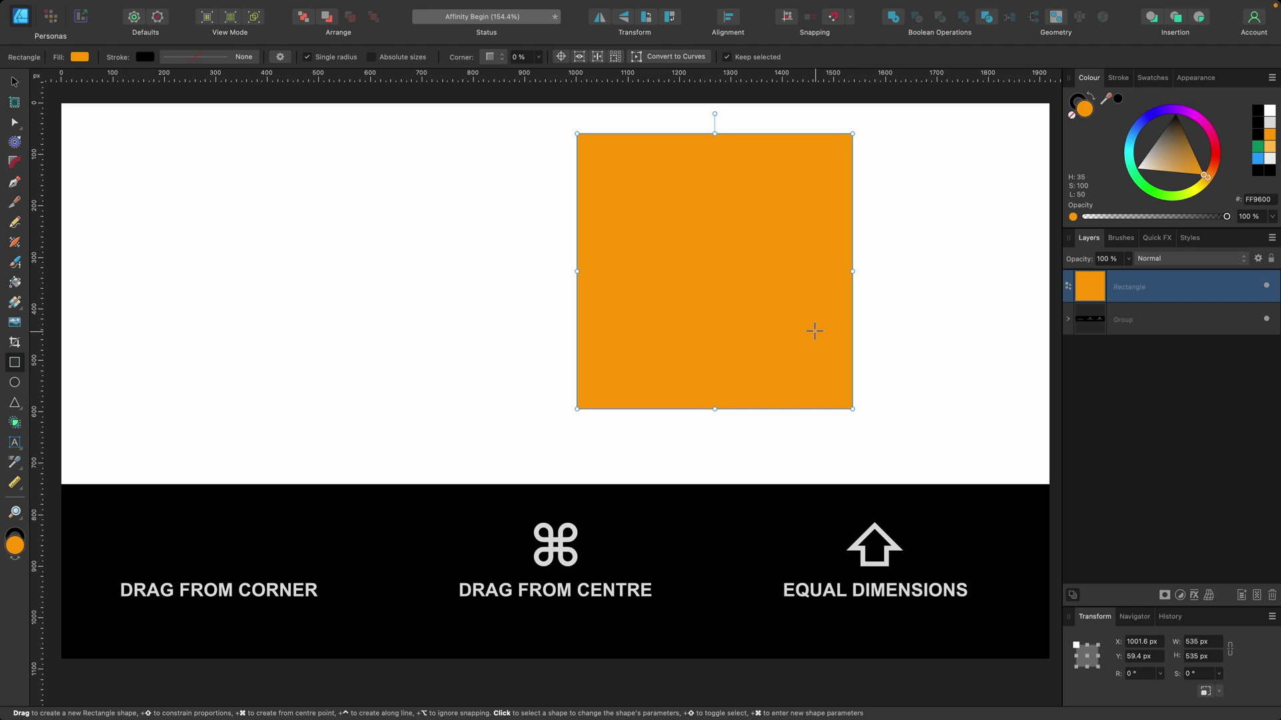
pyautogui.press('BackSpace')
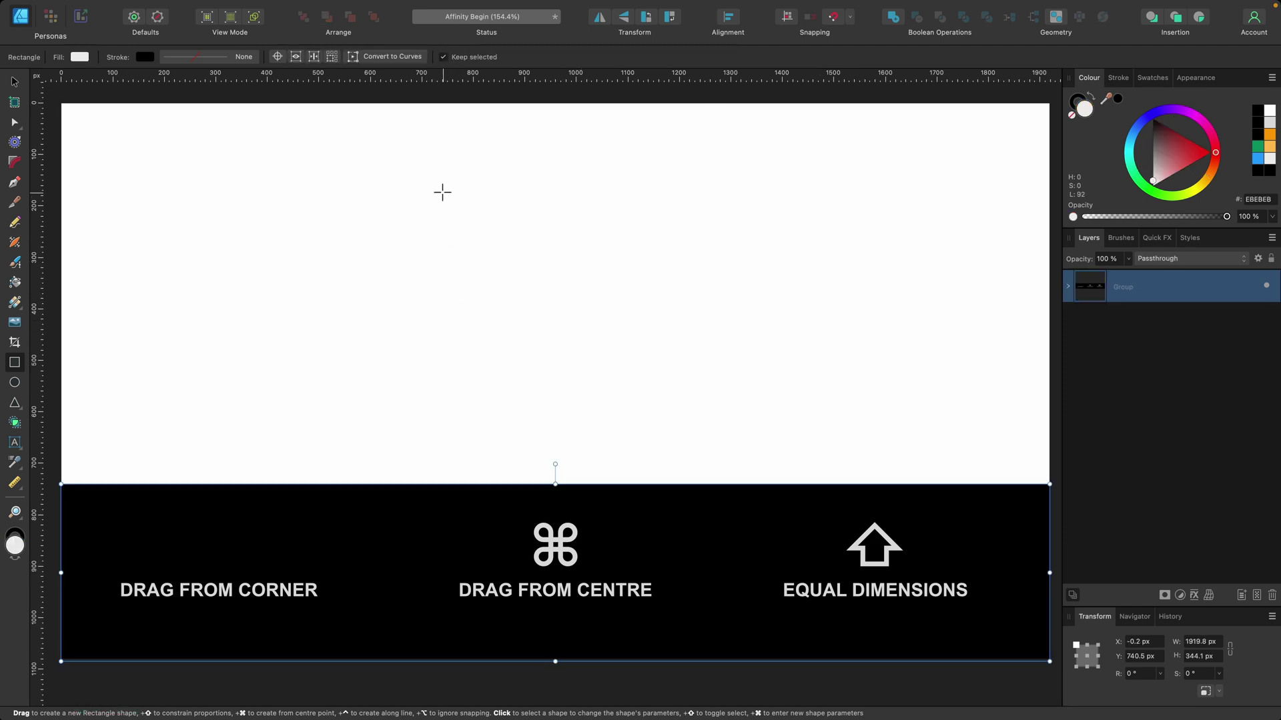
# Draw and delete two trial rectangles, then draw a 669.7 × 669.7 px orange square mid-canvas
pyautogui.moveTo(423, 165)
pyautogui.mouseDown()
pyautogui.moveTo(578, 272)
pyautogui.moveTo(633, 345)
pyautogui.moveTo(572, 377)
pyautogui.moveTo(424, 372)
pyautogui.moveTo(588, 285)
pyautogui.moveTo(622, 218)
pyautogui.moveTo(495, 343)
pyautogui.moveTo(609, 258)
pyautogui.moveTo(263, 339)
pyautogui.moveTo(223, 326)
pyautogui.moveTo(538, 328)
pyautogui.moveTo(598, 189)
pyautogui.moveTo(619, 192)
pyautogui.mouseUp()
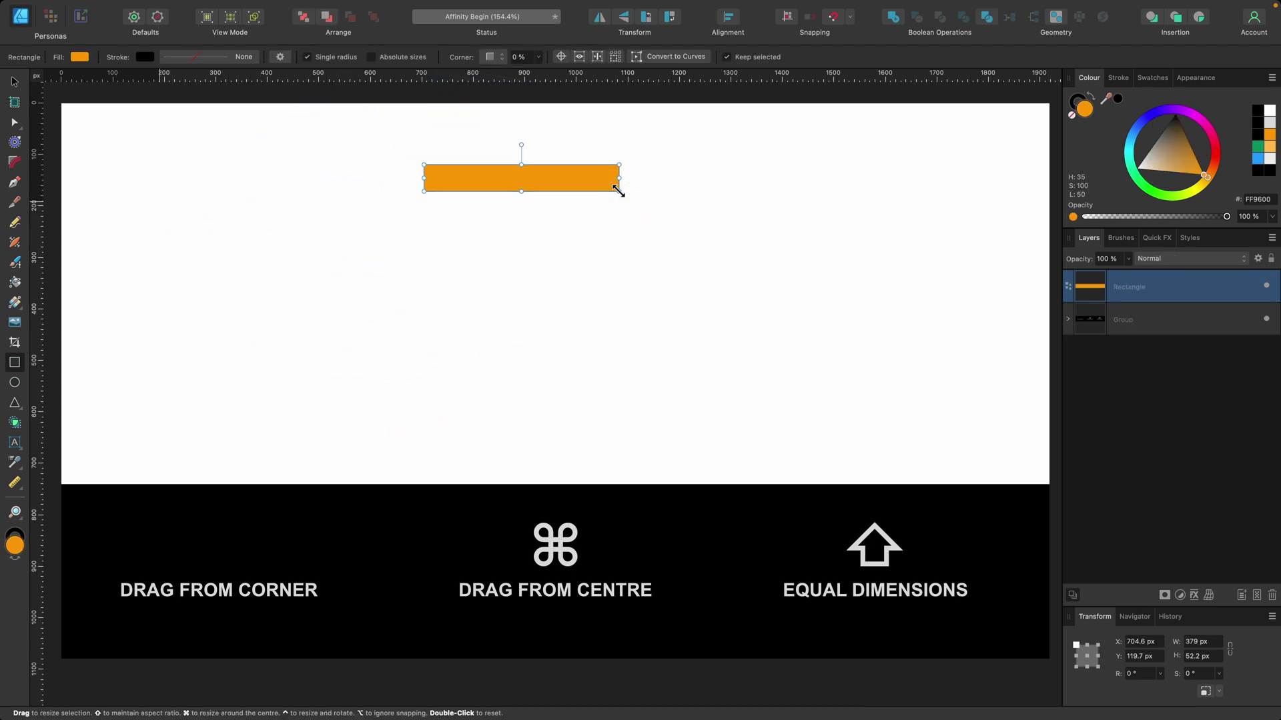
pyautogui.press('BackSpace')
pyautogui.moveTo(734, 163)
pyautogui.mouseDown()
pyautogui.moveTo(587, 243)
pyautogui.moveTo(489, 311)
pyautogui.moveTo(470, 345)
pyautogui.moveTo(409, 228)
pyautogui.moveTo(615, 183)
pyautogui.moveTo(622, 241)
pyautogui.moveTo(654, 267)
pyautogui.moveTo(551, 223)
pyautogui.moveTo(758, 286)
pyautogui.moveTo(672, 285)
pyautogui.mouseUp()
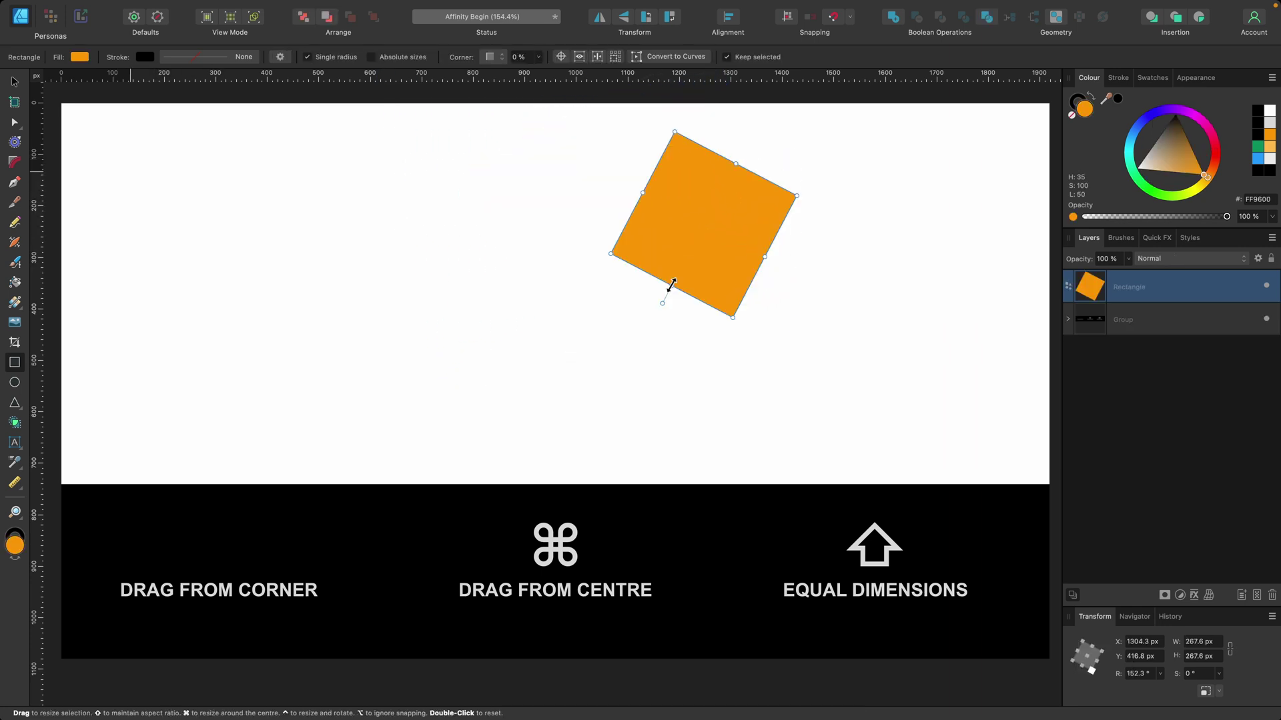
pyautogui.press('BackSpace')
pyautogui.moveTo(455, 178); pyautogui.dragTo(662, 386)
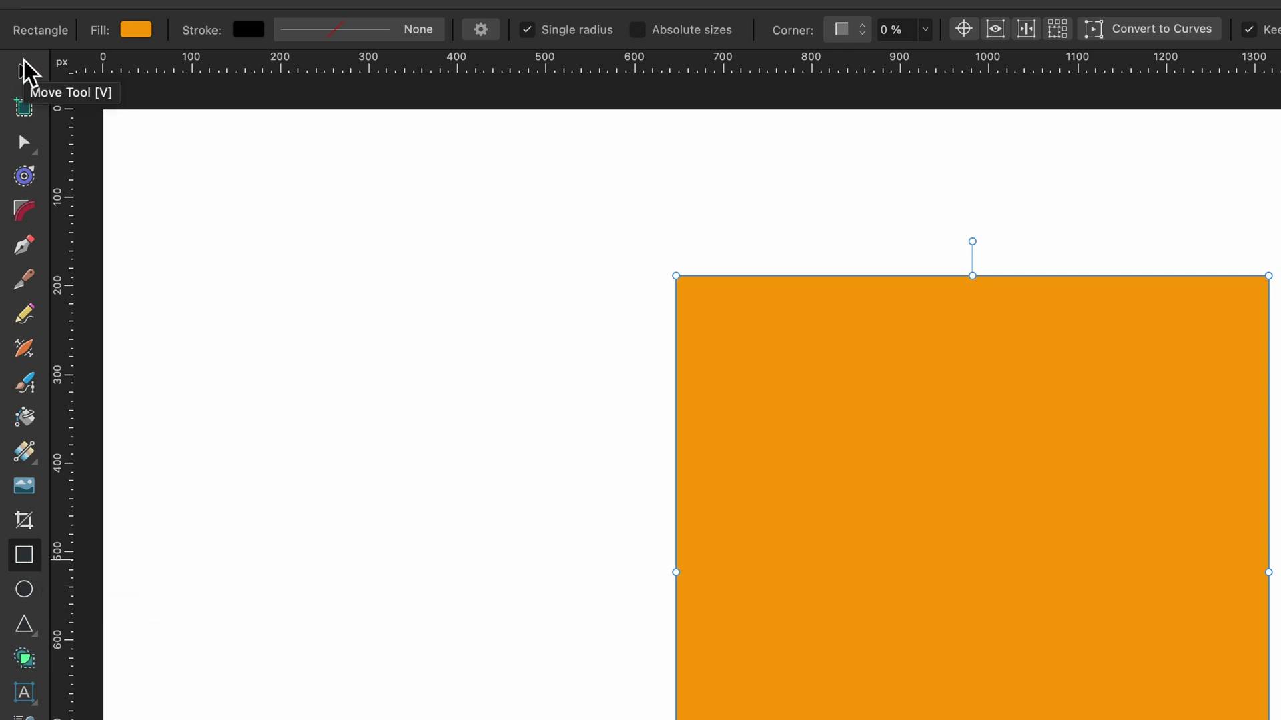
# Switch to the Move Tool (V) to transform the orange square
pyautogui.press('v')
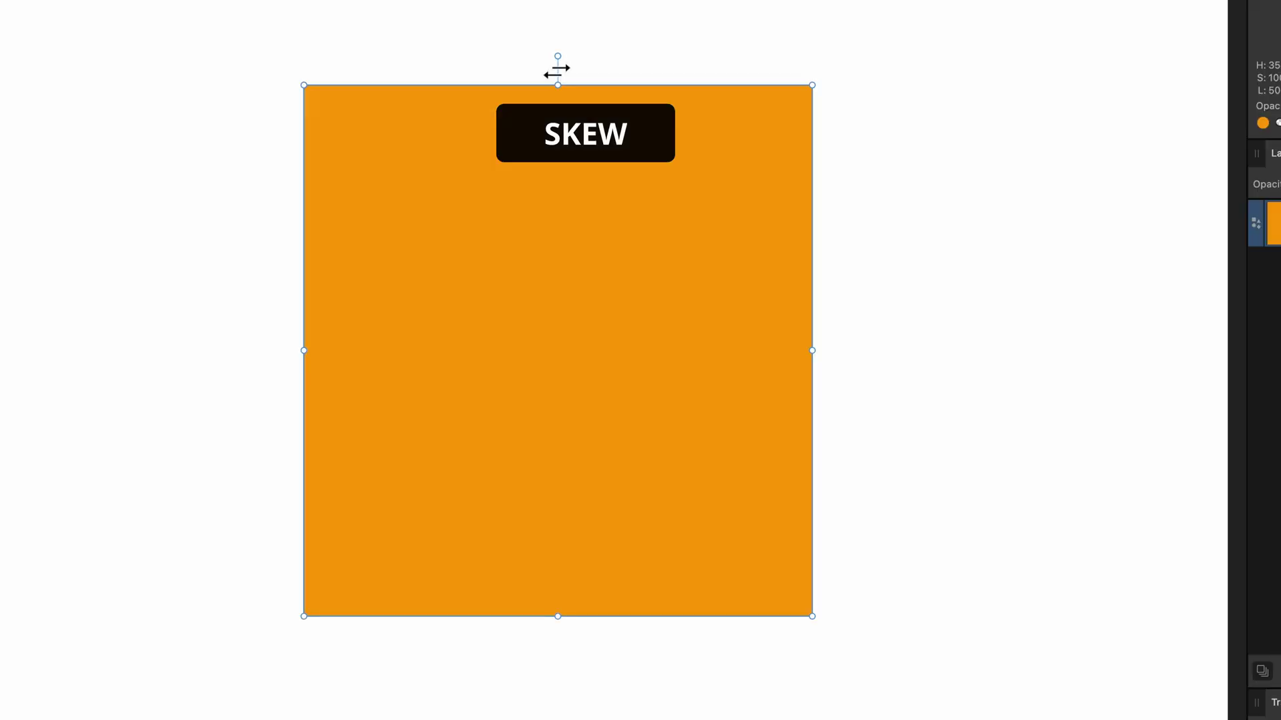
pyautogui.moveTo(586, 180); pyautogui.dragTo(745, 192)
pyautogui.moveTo(787, 91); pyautogui.dragTo(760, 147)
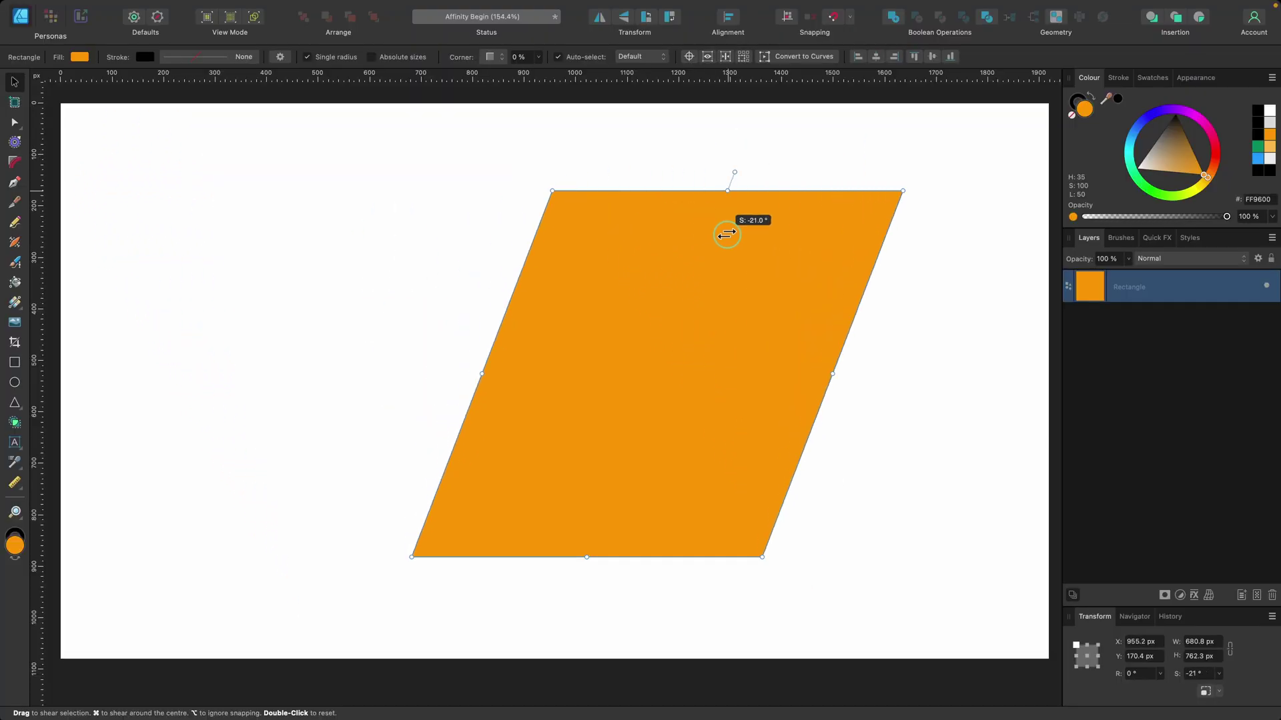
pyautogui.moveTo(726, 234); pyautogui.dragTo(524, 256)
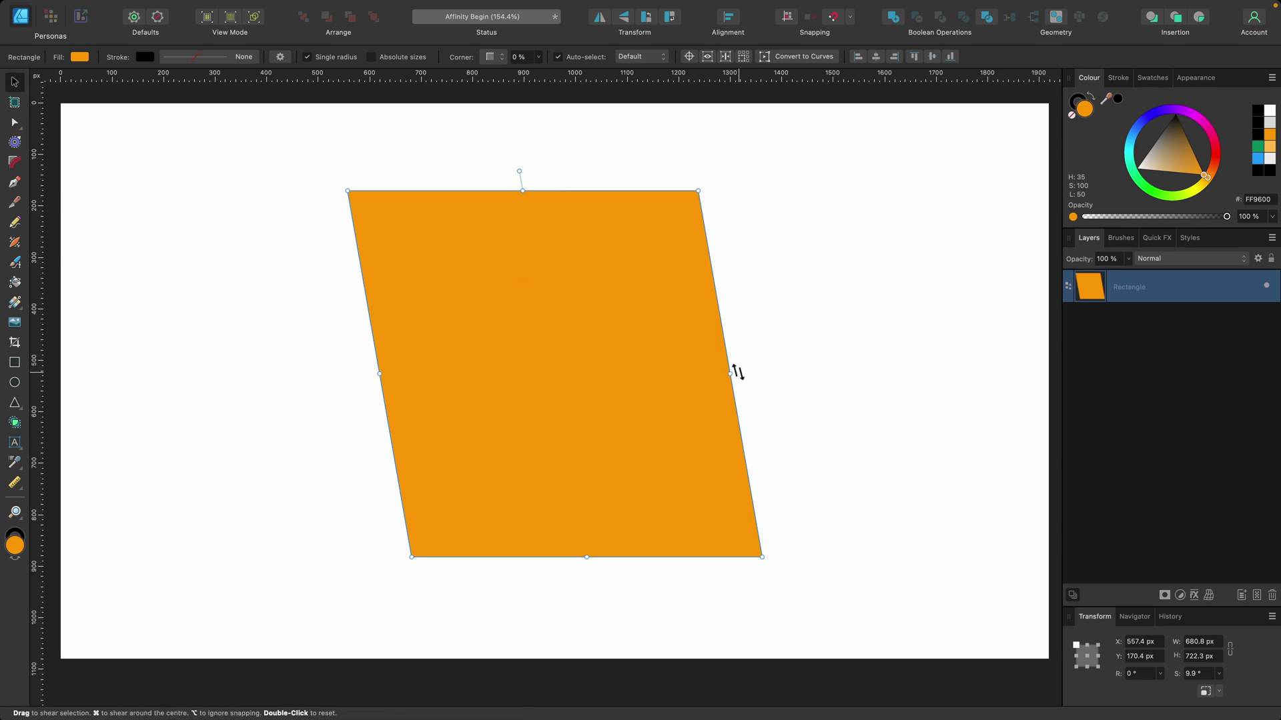
pyautogui.moveTo(738, 372)
pyautogui.mouseDown()
pyautogui.moveTo(744, 408)
pyautogui.moveTo(723, 269)
pyautogui.moveTo(748, 402)
pyautogui.moveTo(741, 377)
pyautogui.mouseUp()
pyautogui.press('super+z')
pyautogui.press('super+z')
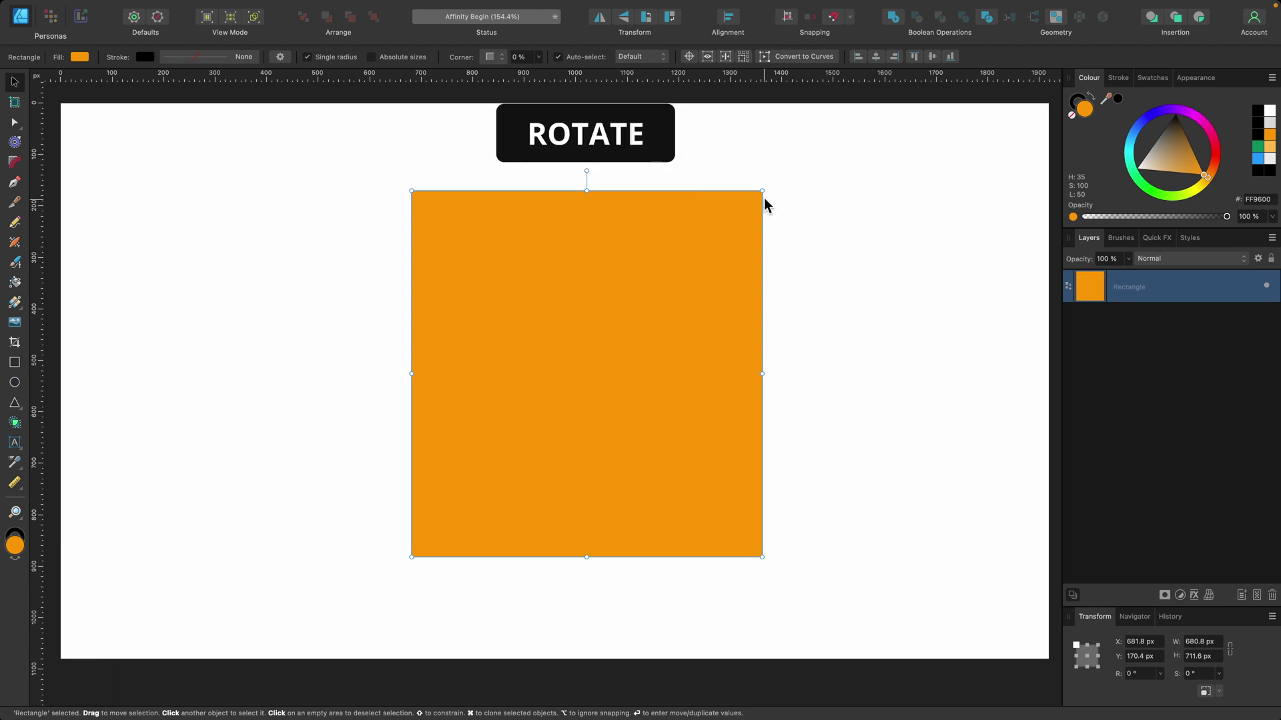
# Shrink the square, rotate it to -54.7° and narrow it into a 159.1 × 619.1 px bar
pyautogui.moveTo(762, 192); pyautogui.dragTo(742, 219)
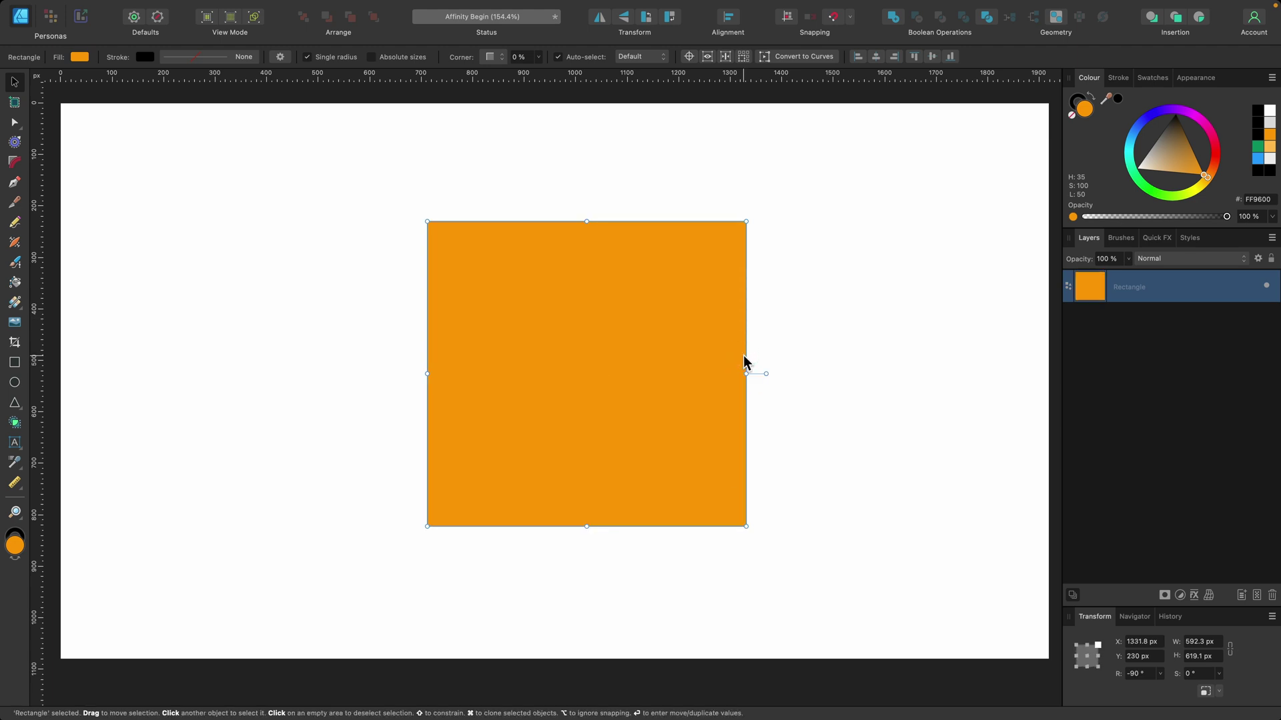
pyautogui.moveTo(764, 373); pyautogui.dragTo(734, 266)
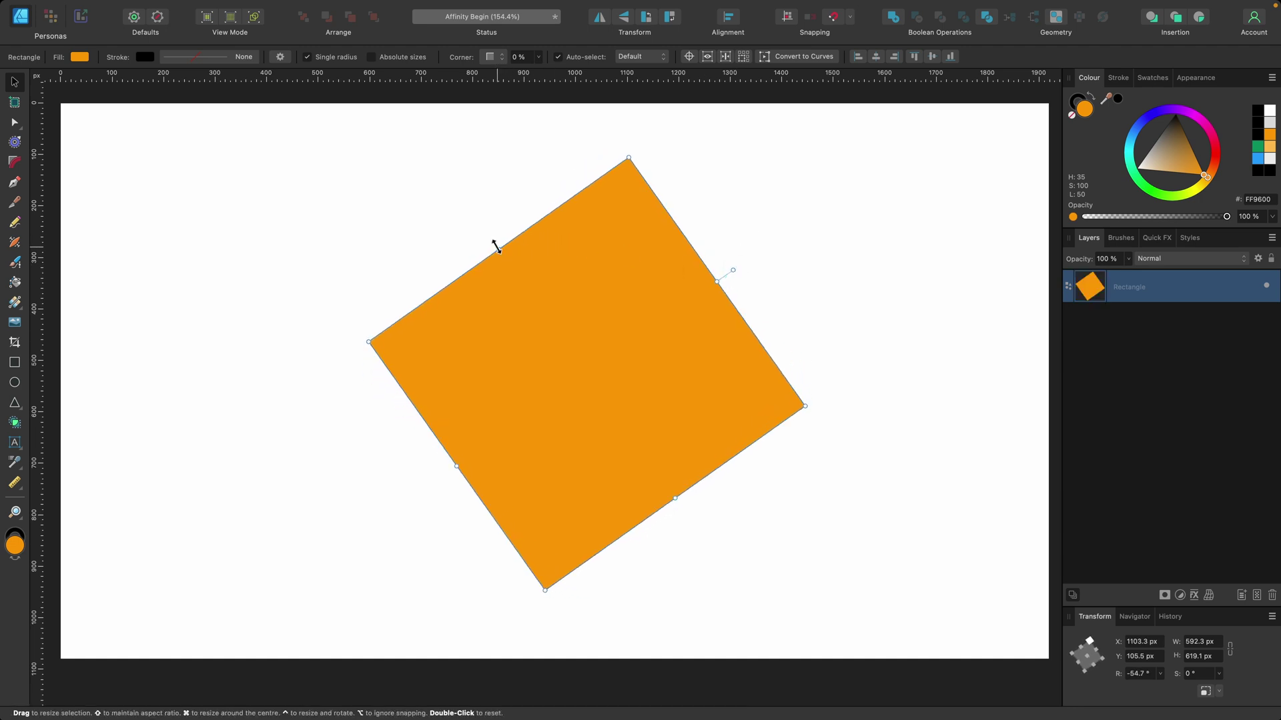
pyautogui.moveTo(496, 247); pyautogui.dragTo(532, 351)
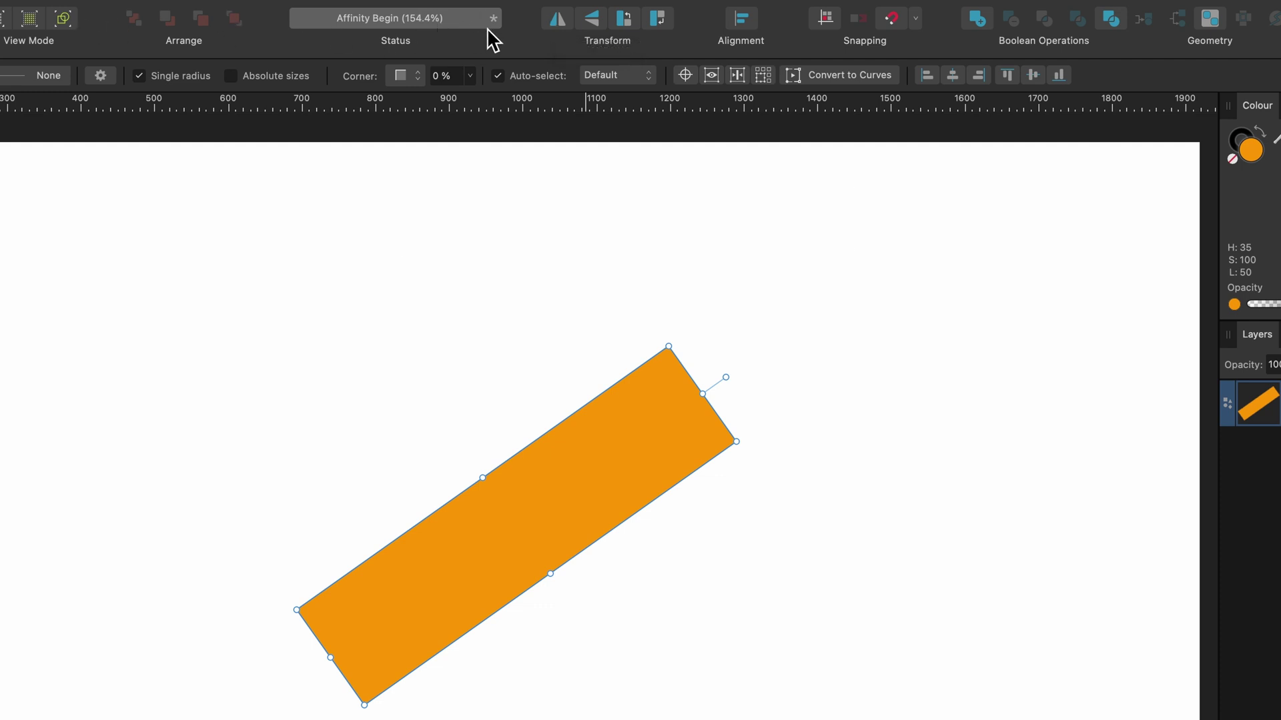
# Flip the bar horizontally and vertically, then rotate it upright to 0°
pyautogui.click(557, 20)
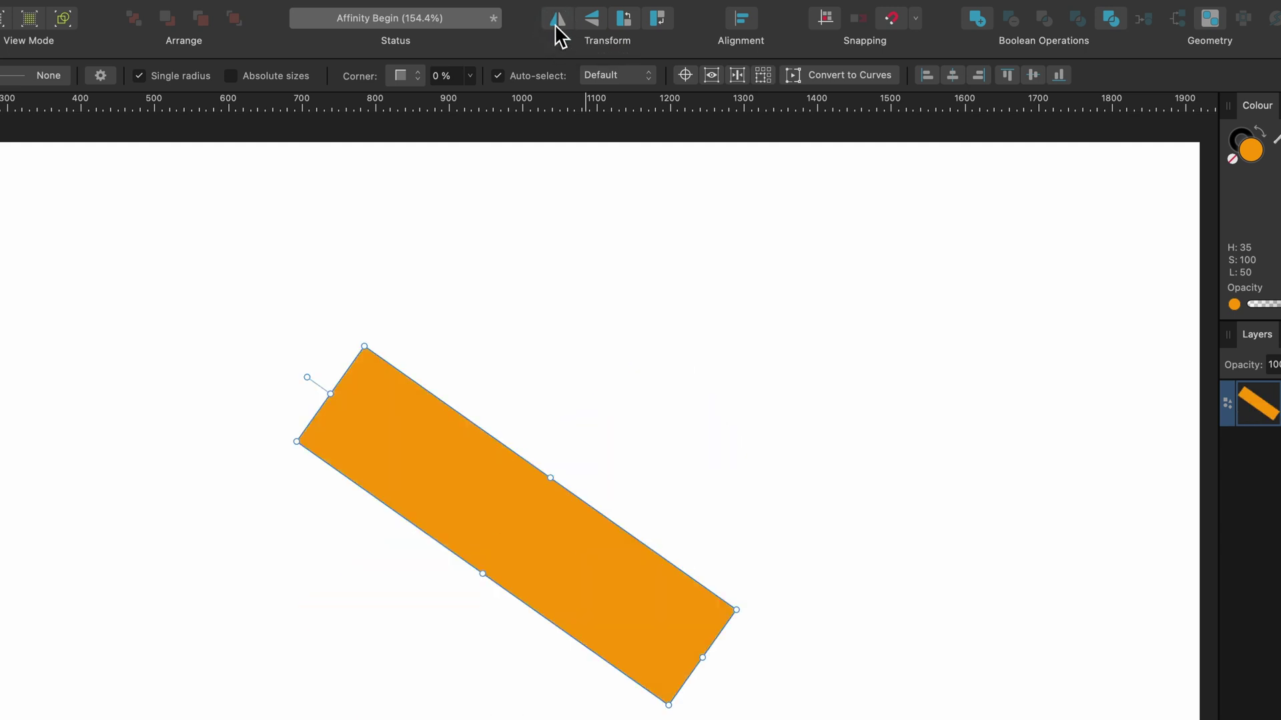
pyautogui.click(591, 20)
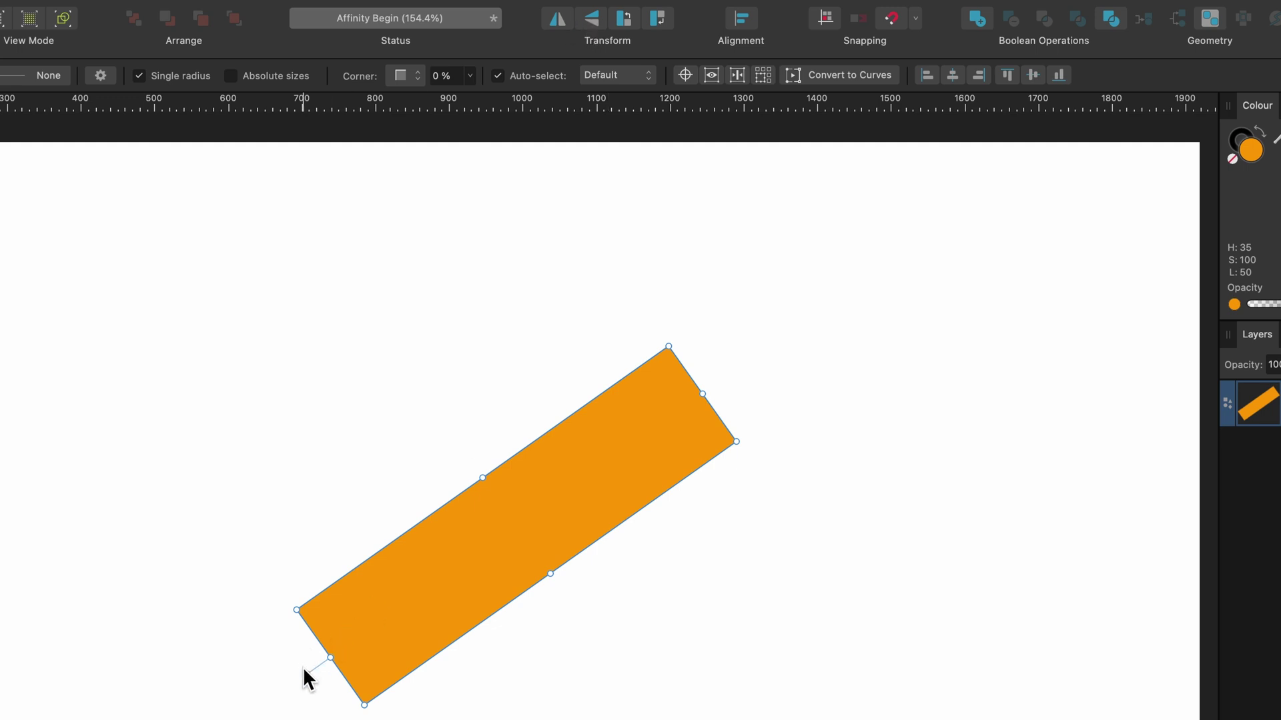
pyautogui.moveTo(306, 674); pyautogui.dragTo(577, 192)
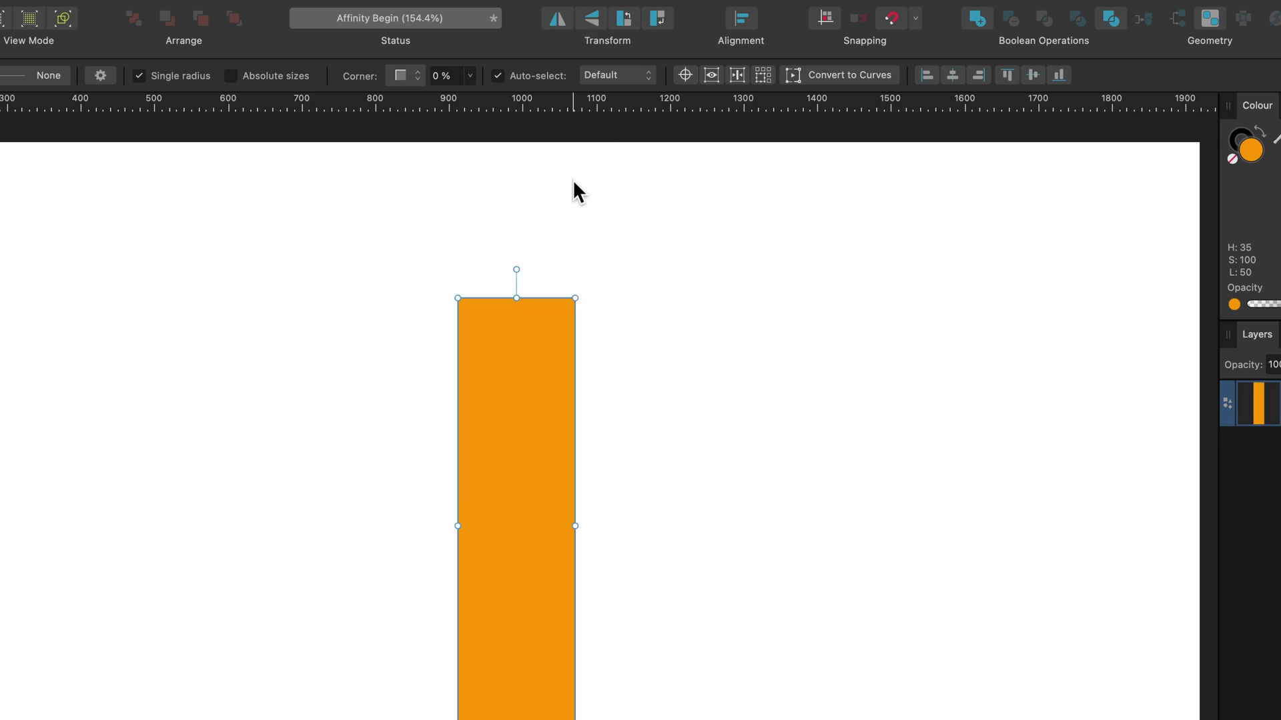
pyautogui.click(626, 20)
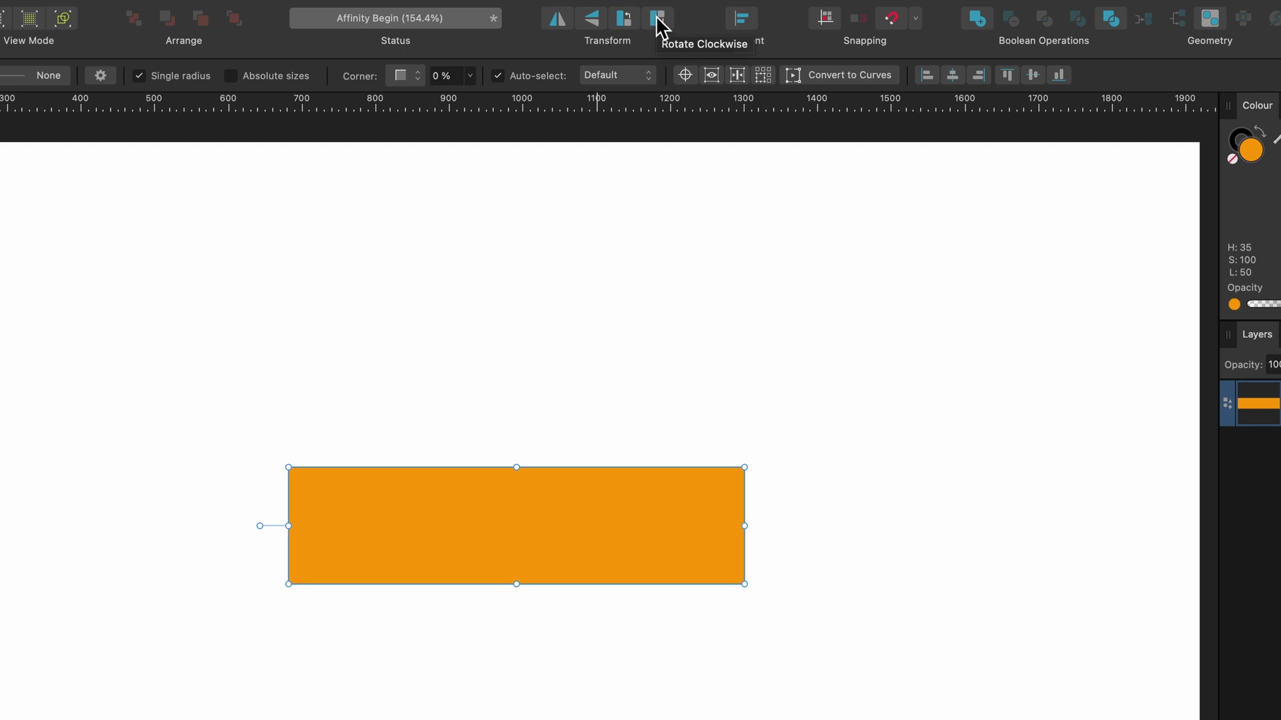
pyautogui.click(658, 20)
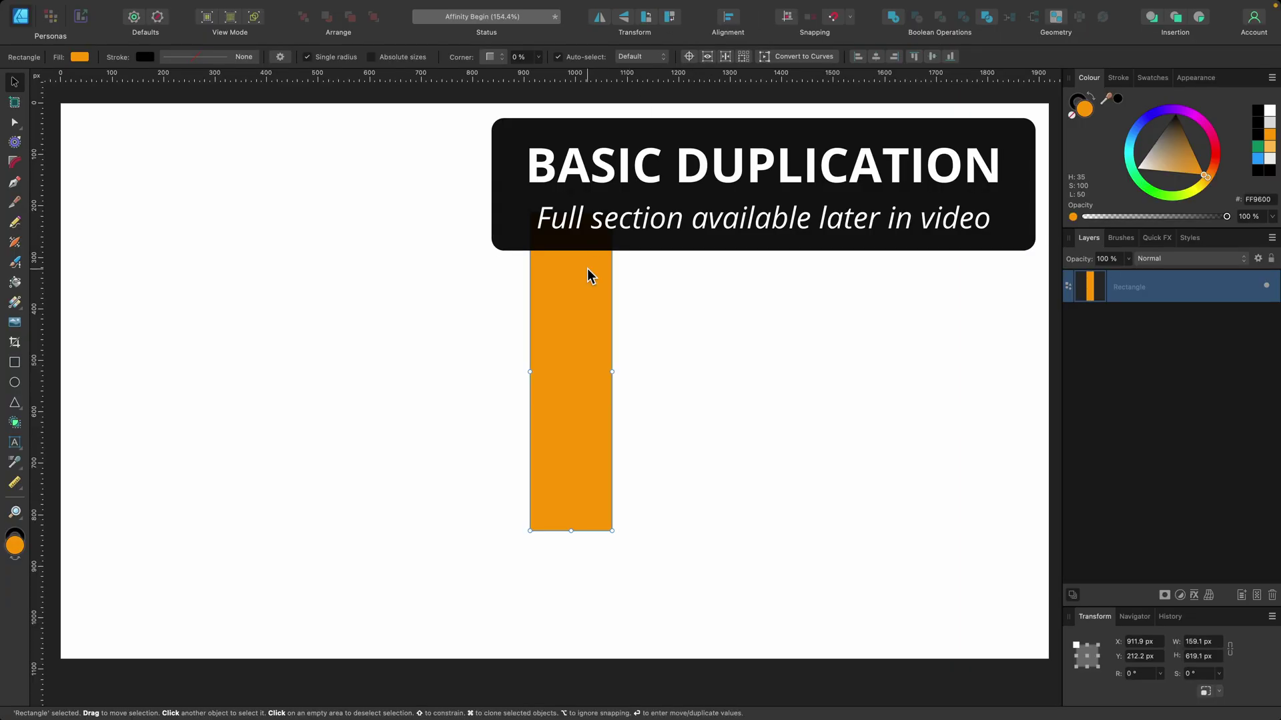
# Move the bar left, copy-paste a duplicate beside it, then undo and delete that duplicate
pyautogui.moveTo(587, 271); pyautogui.dragTo(339, 272)
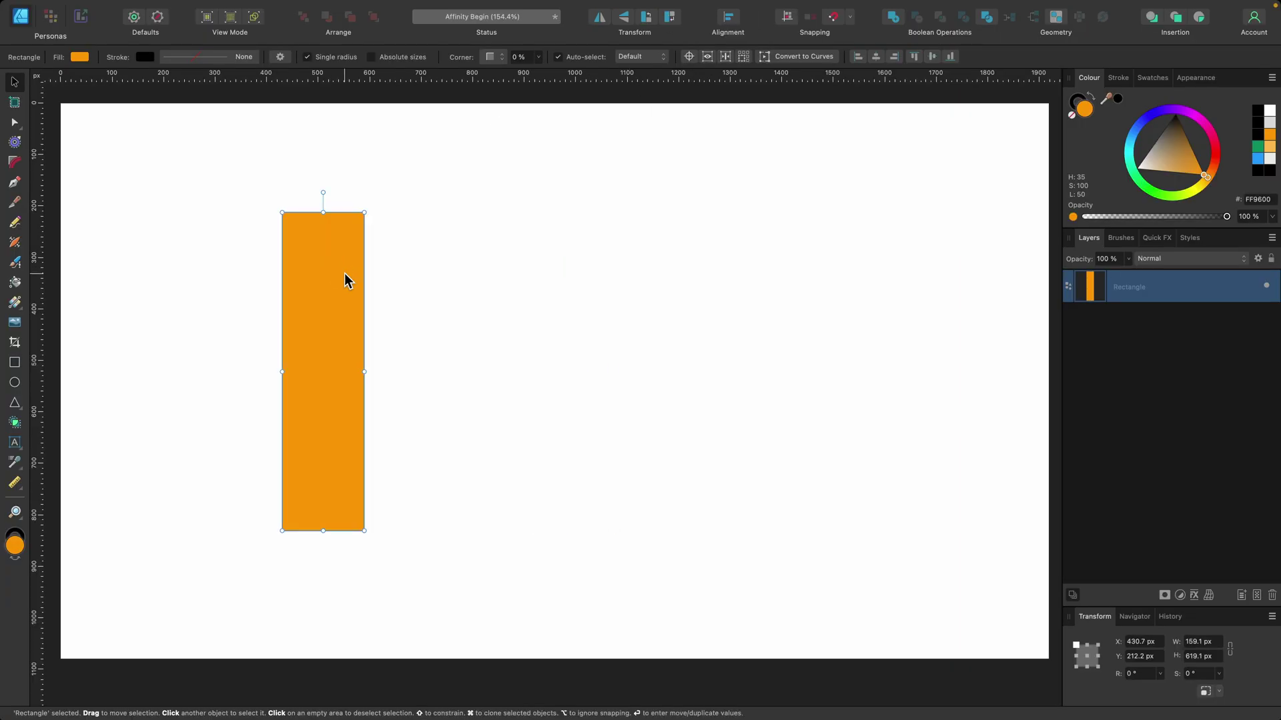
pyautogui.press('super+c')
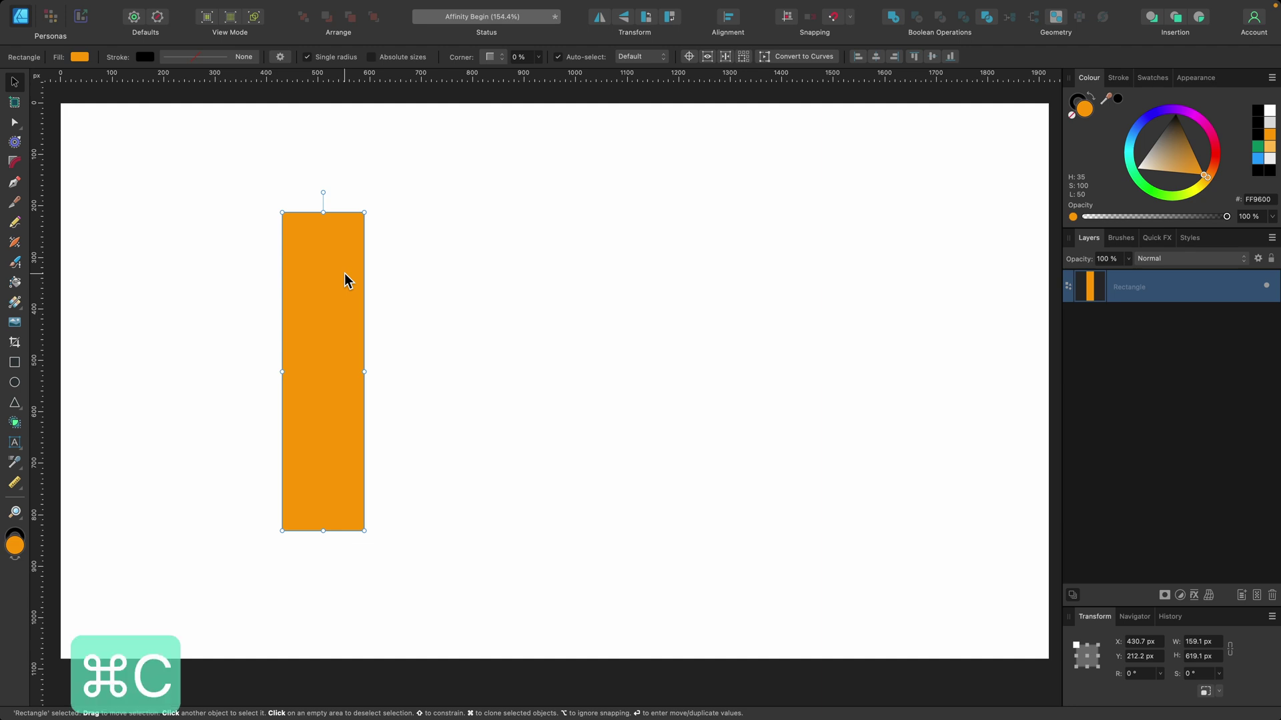
pyautogui.press('super+v')
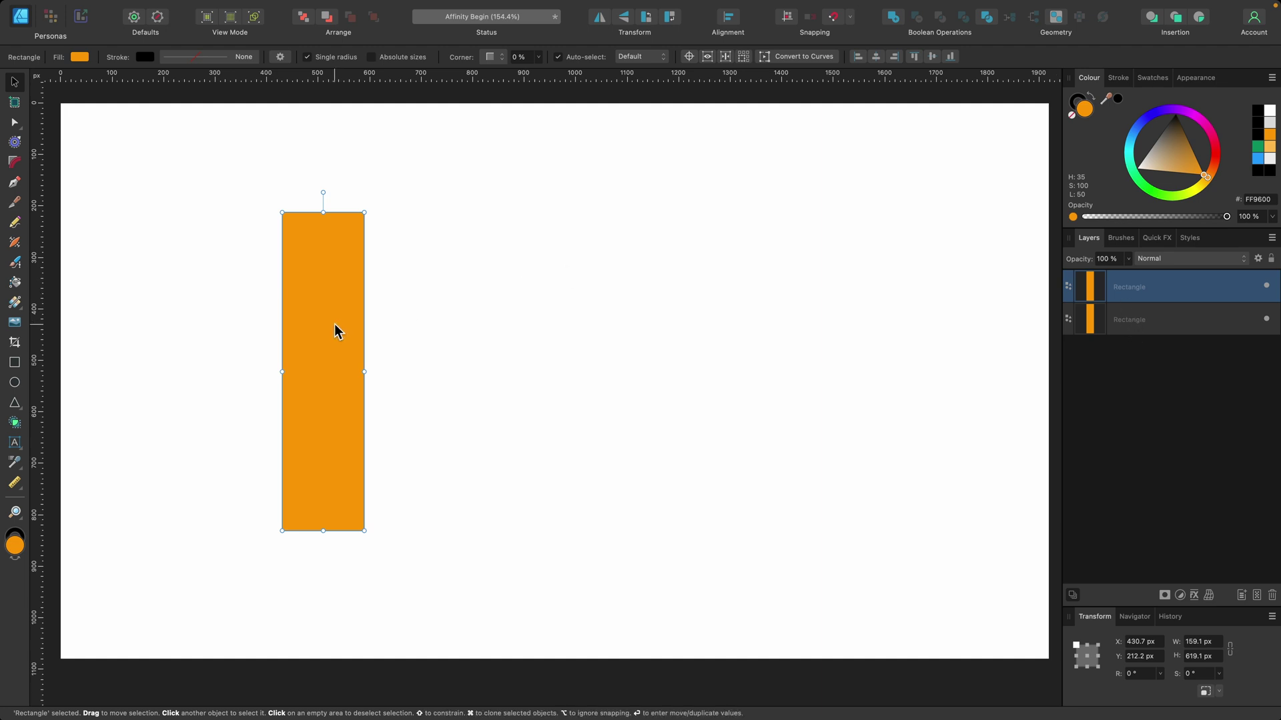
pyautogui.moveTo(332, 331); pyautogui.dragTo(441, 371)
pyautogui.press('super+z')
pyautogui.press('super+z')
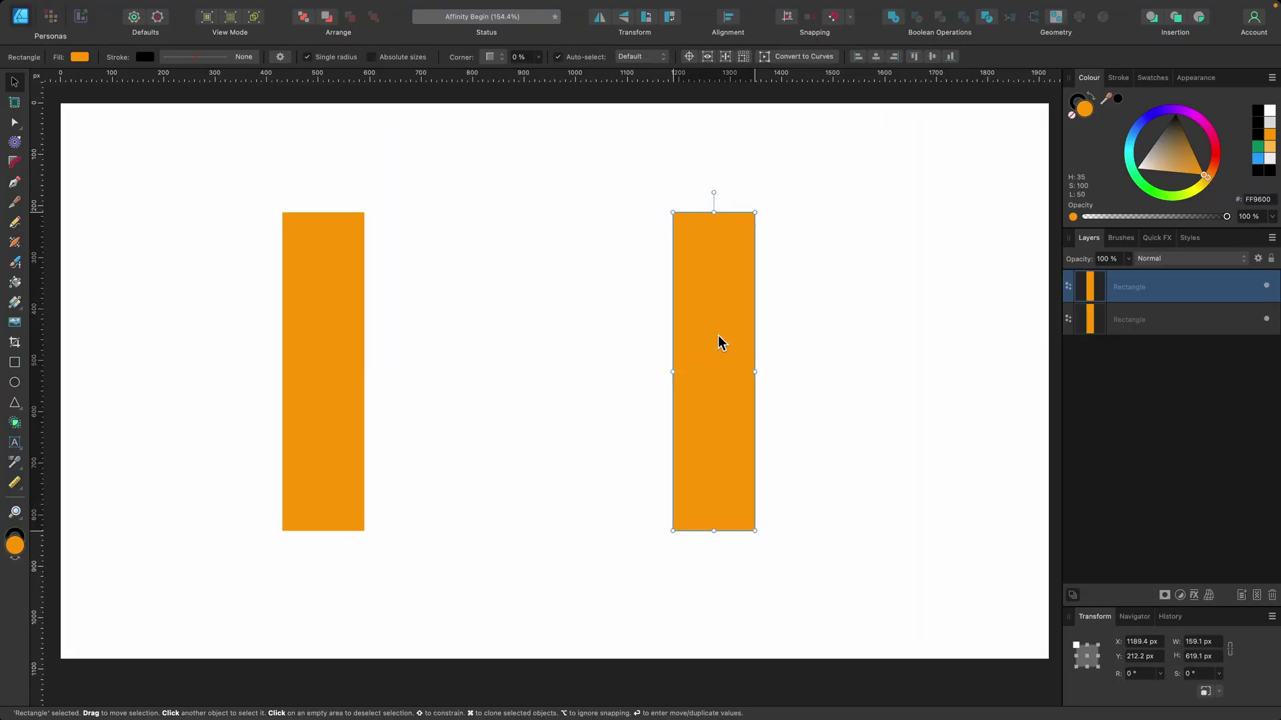
pyautogui.press('BackSpace')
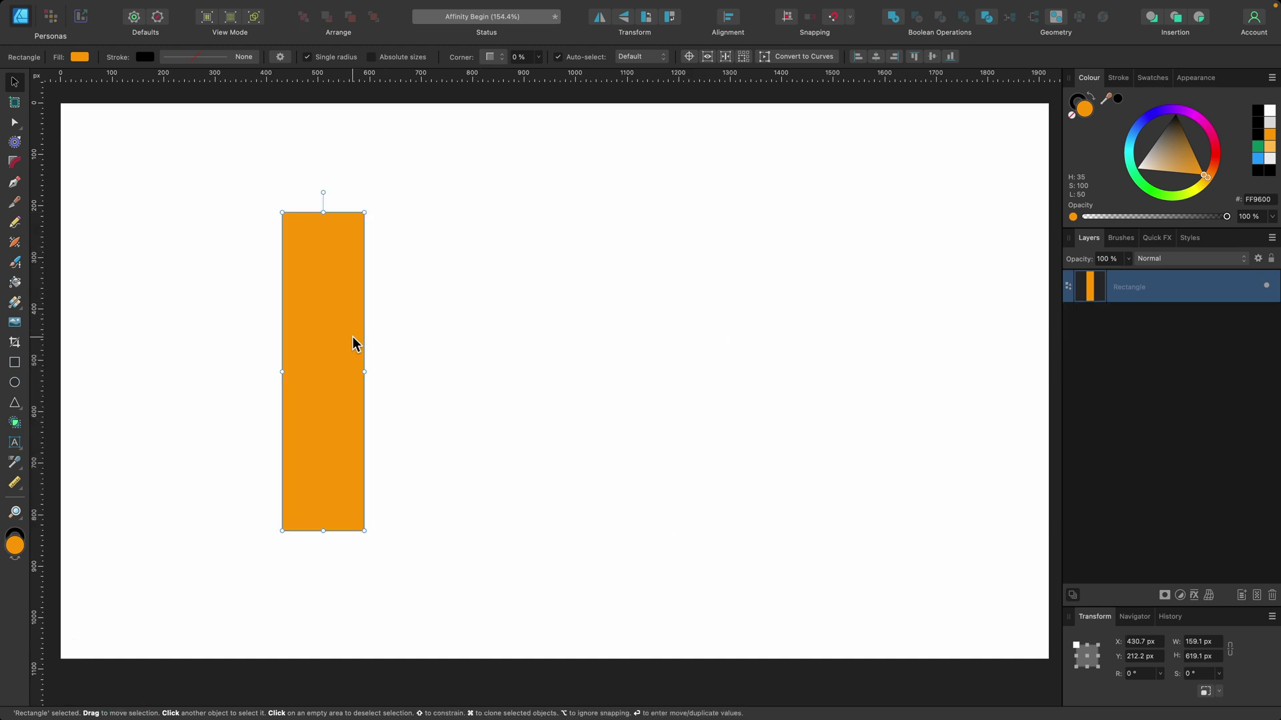
# Clone the bar by dragging, undo it, then clone it again to stand beside the original
pyautogui.moveTo(354, 341)
pyautogui.mouseDown()
pyautogui.moveTo(668, 338)
pyautogui.moveTo(665, 406)
pyautogui.moveTo(680, 402)
pyautogui.moveTo(449, 346)
pyautogui.moveTo(693, 344)
pyautogui.mouseUp()
pyautogui.press('super+z')
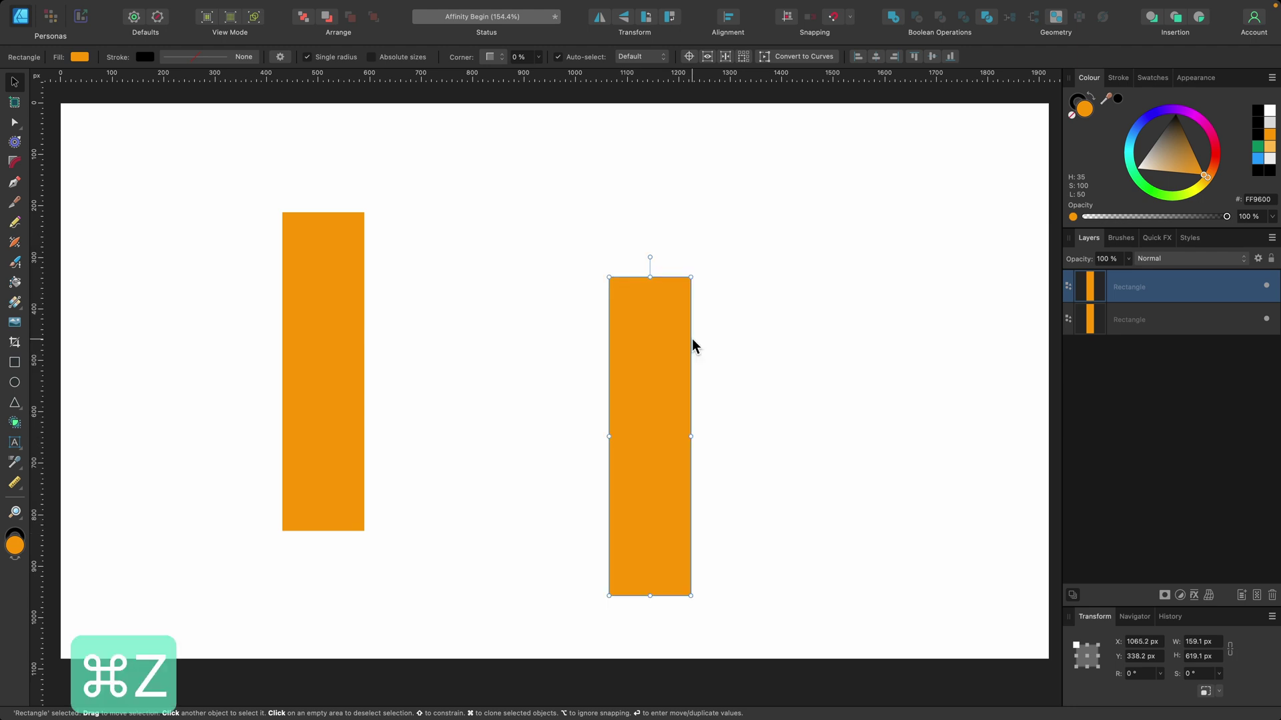
pyautogui.press('super+z')
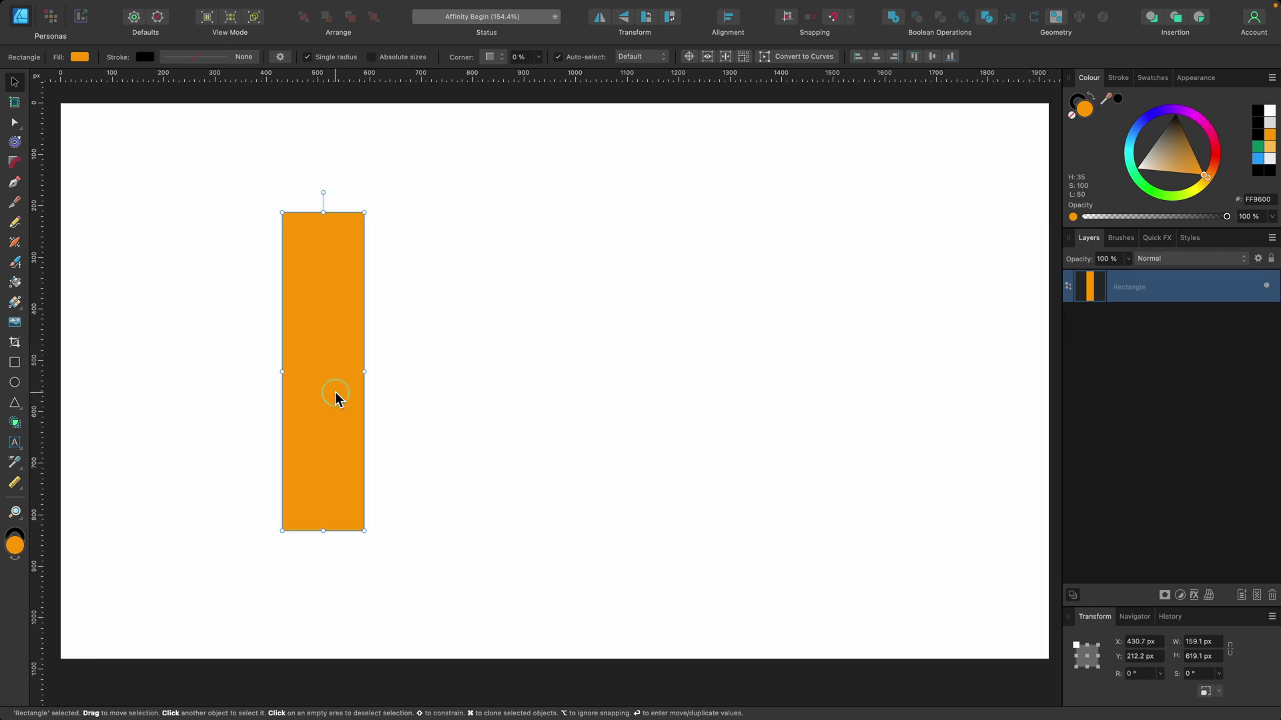
pyautogui.moveTo(335, 398)
pyautogui.mouseDown()
pyautogui.moveTo(531, 387)
pyautogui.moveTo(542, 359)
pyautogui.mouseUp()
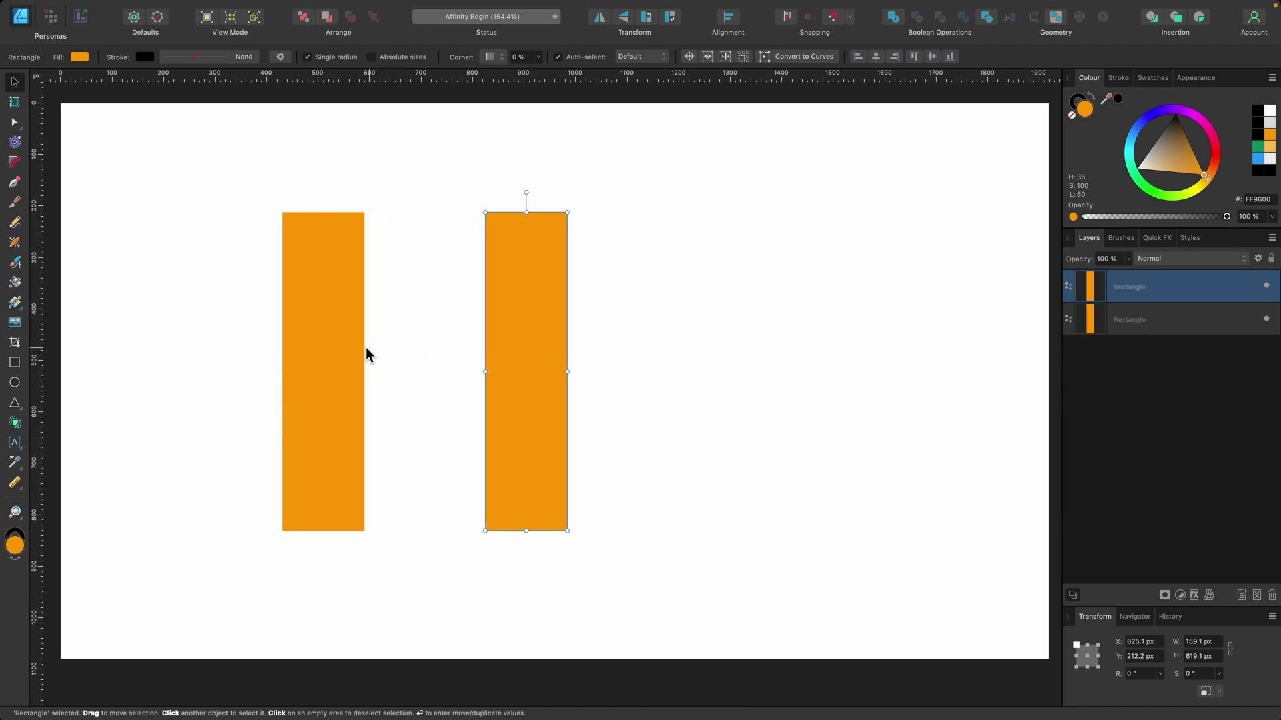